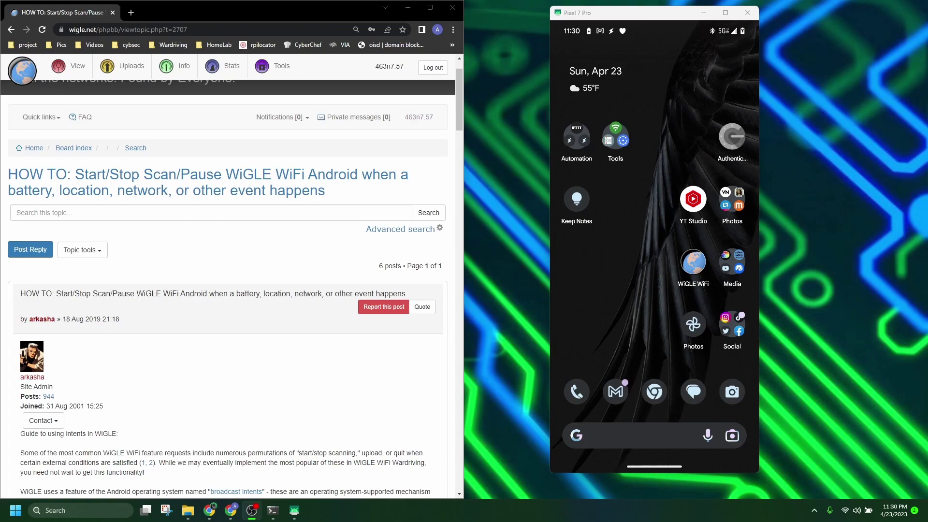
Wake the mirrored phone and highlight the four WiGLE intent names in the forum post.
{"action": "scroll", "coordinate": [276, 223], "scroll_direction": "down", "scroll_amount": 3}
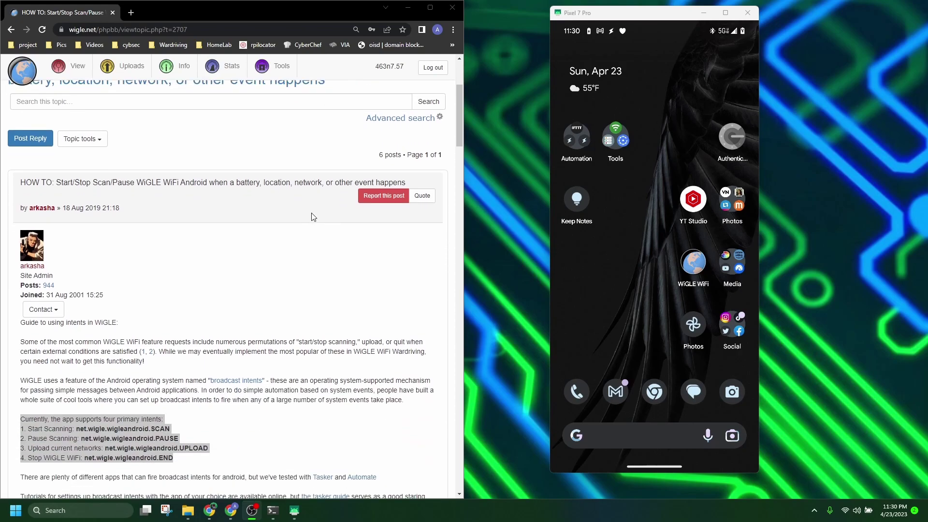
{"action": "left_click", "coordinate": [306, 318]}
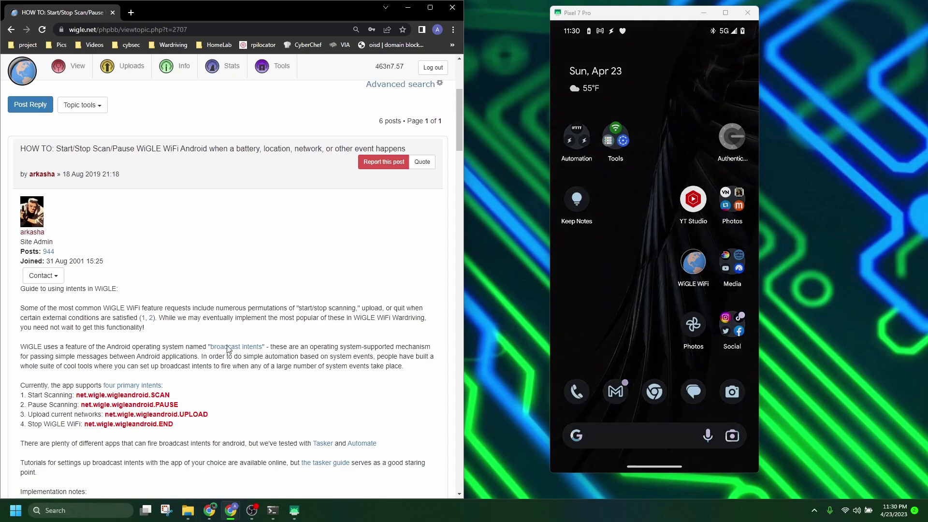
{"action": "left_click", "coordinate": [615, 280]}
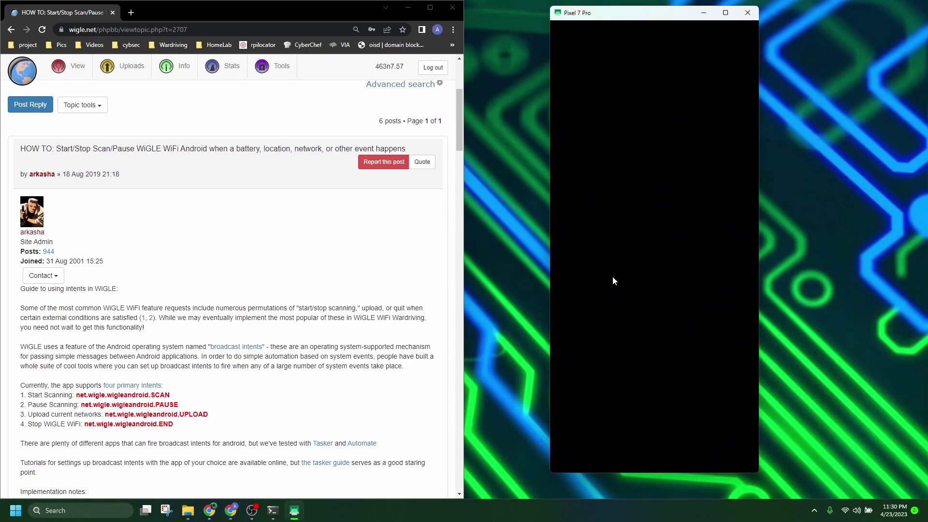
{"action": "right_click", "coordinate": [613, 277]}
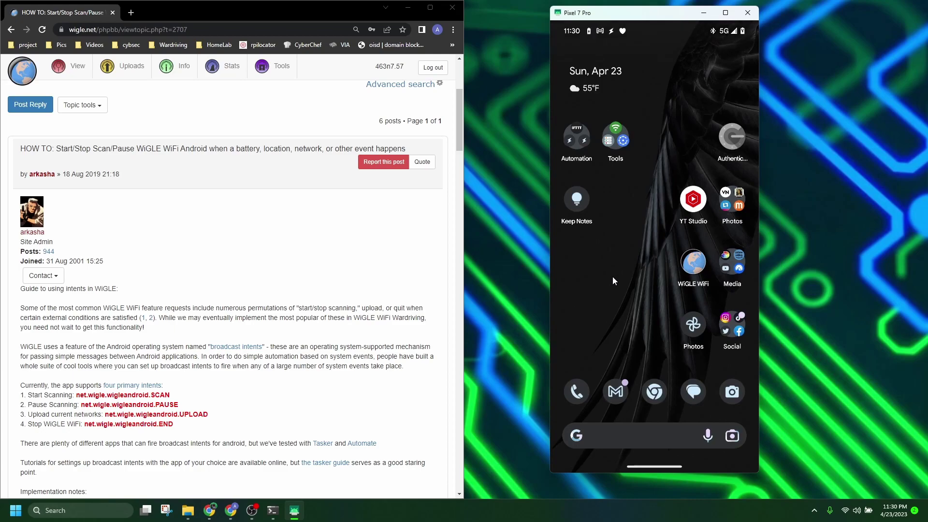
{"action": "left_click_drag", "start_coordinate": [184, 425], "coordinate": [18, 390]}
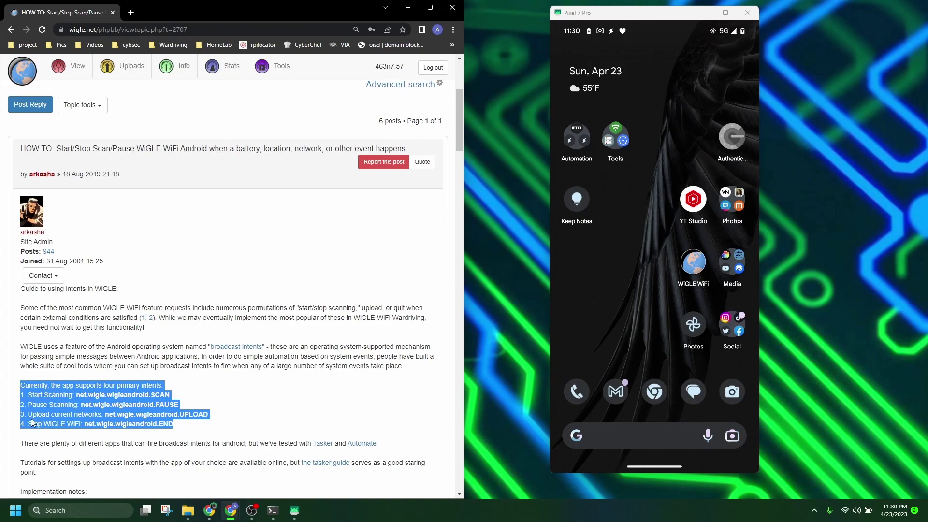
Open the Automation folder on the phone's home screen.
{"action": "left_click", "coordinate": [200, 430]}
{"action": "scroll", "coordinate": [284, 345], "scroll_direction": "down", "scroll_amount": 3}
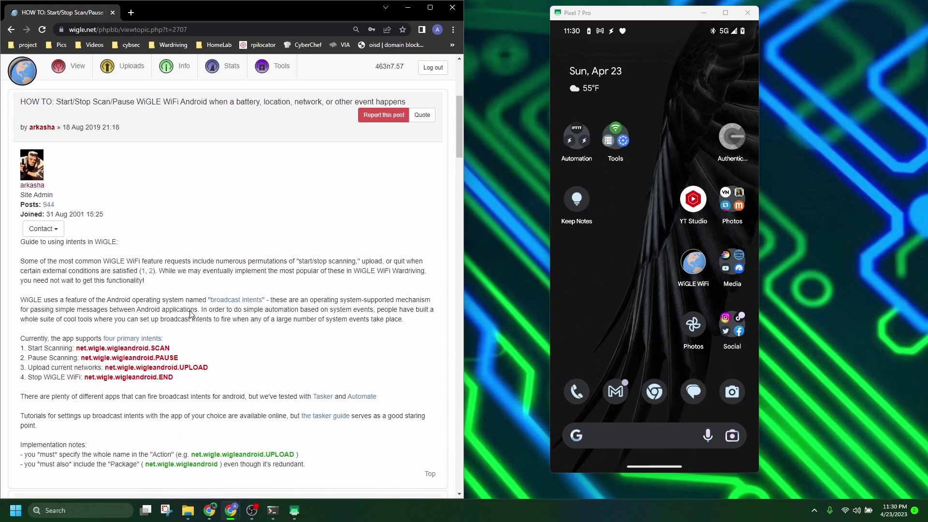
{"action": "left_click", "coordinate": [575, 138]}
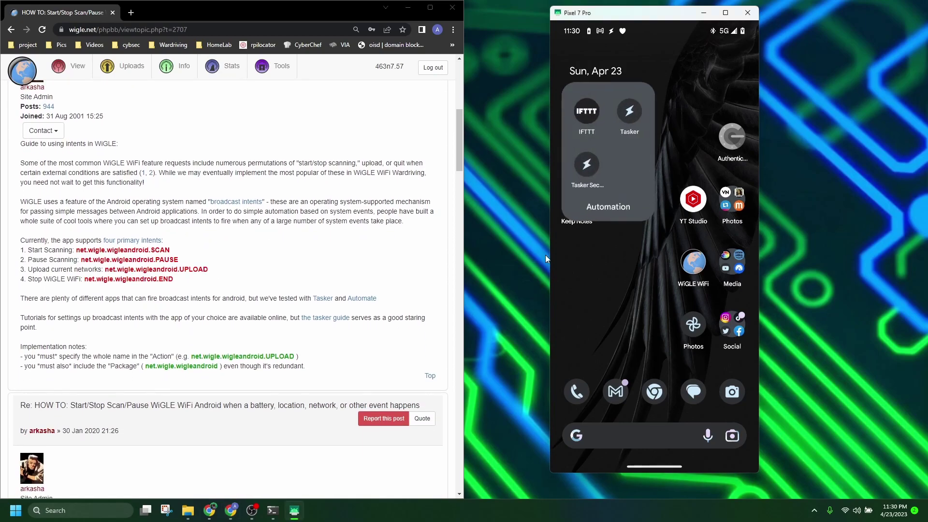
Launch Tasker from the Automation folder, opening on the profiles including BT Connected UNIFY.
{"action": "left_click", "coordinate": [629, 112]}
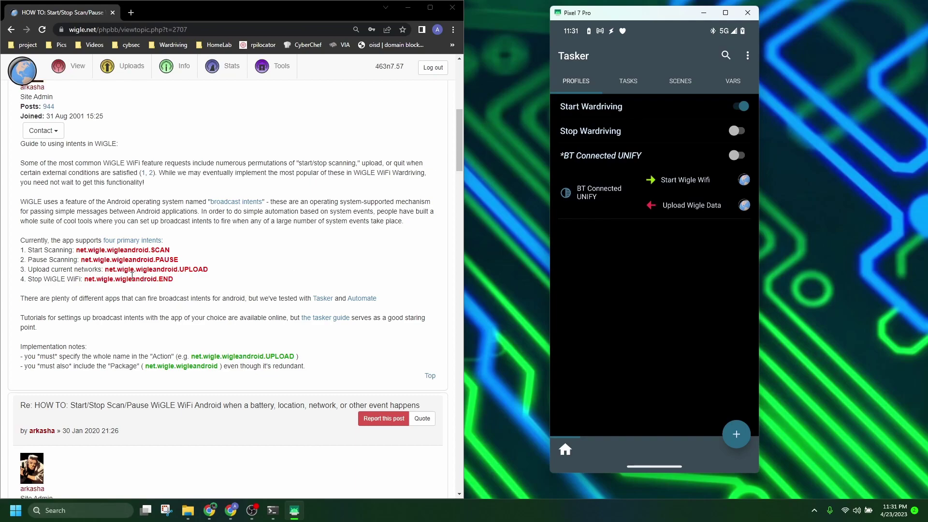
{"action": "left_click_drag", "start_coordinate": [75, 250], "coordinate": [169, 250]}
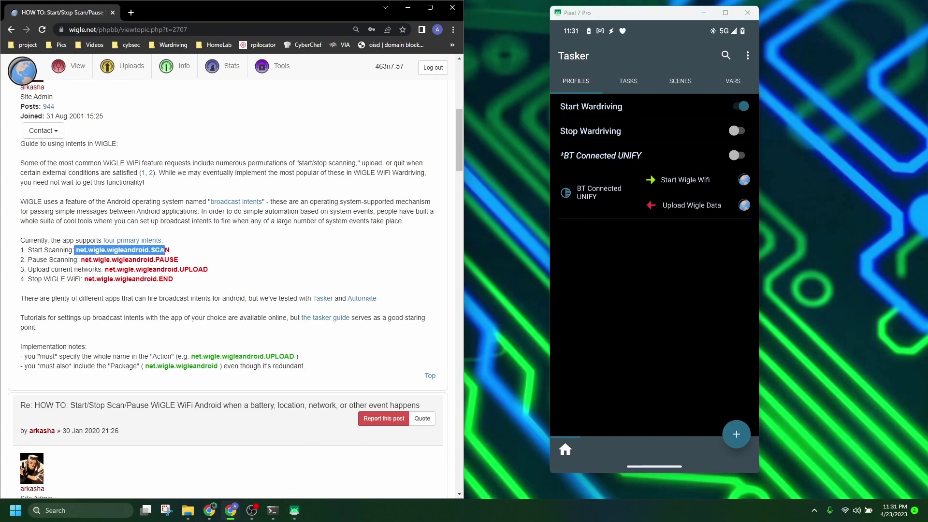
{"action": "left_click", "coordinate": [46, 248]}
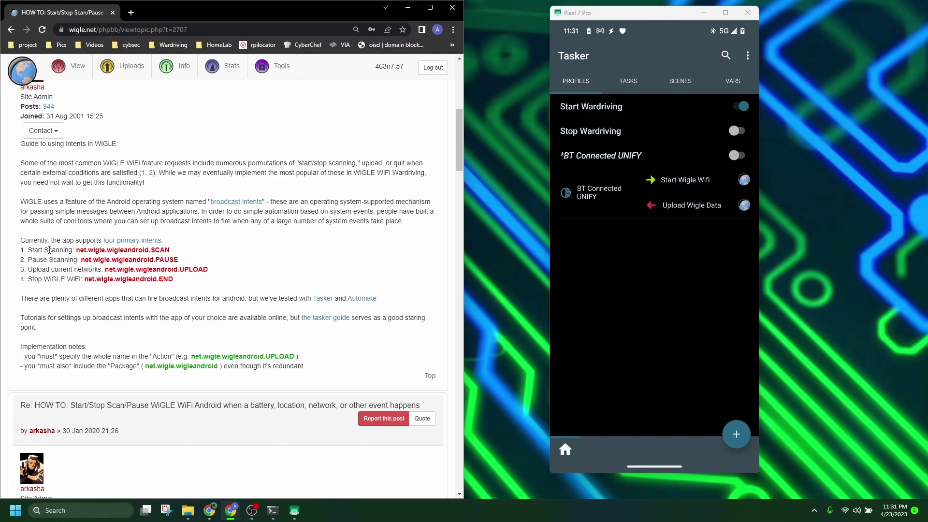
{"action": "left_click_drag", "start_coordinate": [77, 251], "coordinate": [175, 252]}
{"action": "left_click", "coordinate": [655, 335]}
{"action": "left_click", "coordinate": [90, 248]}
{"action": "left_click_drag", "start_coordinate": [91, 260], "coordinate": [166, 260]}
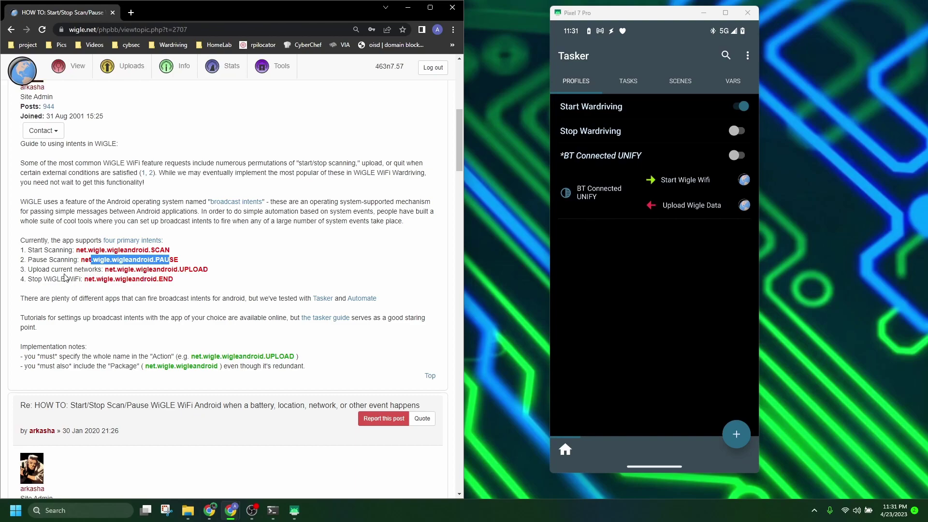
{"action": "left_click_drag", "start_coordinate": [105, 270], "coordinate": [150, 278]}
{"action": "left_click", "coordinate": [159, 269]}
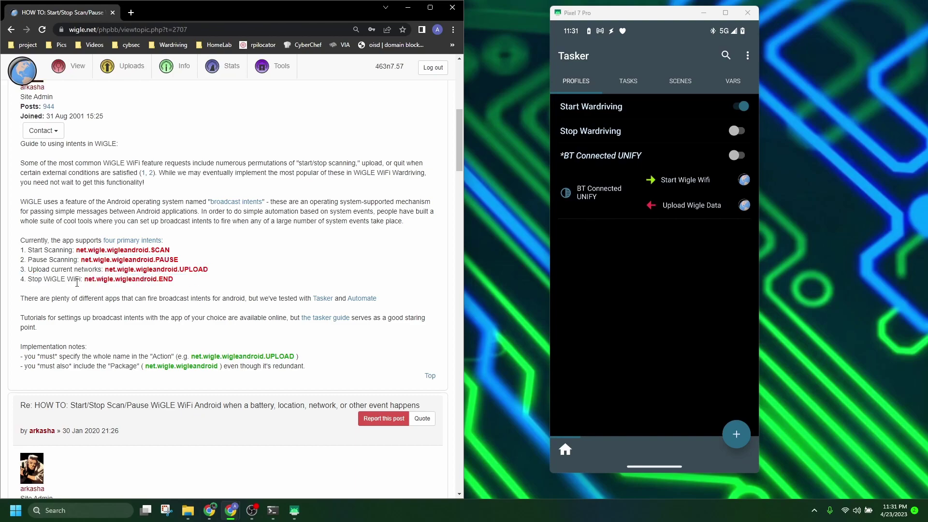
{"action": "left_click_drag", "start_coordinate": [44, 282], "coordinate": [173, 285]}
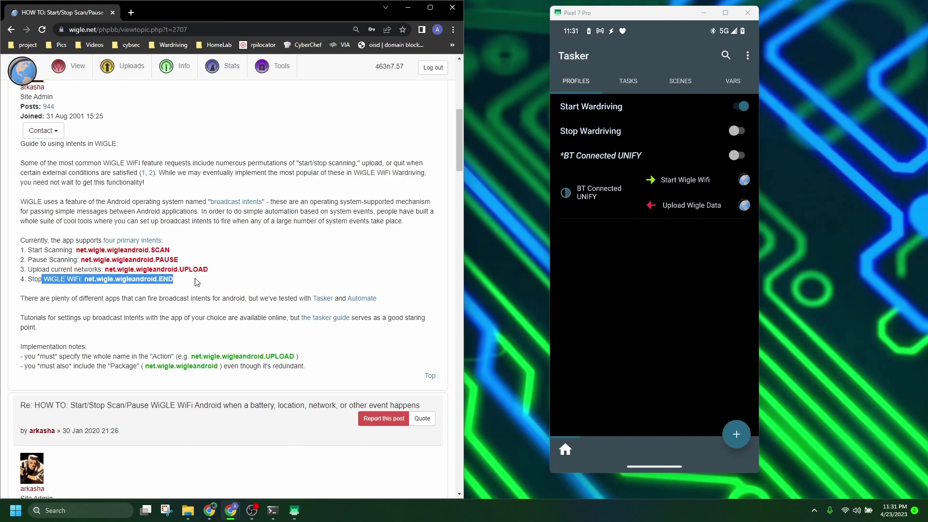
{"action": "left_click", "coordinate": [249, 247]}
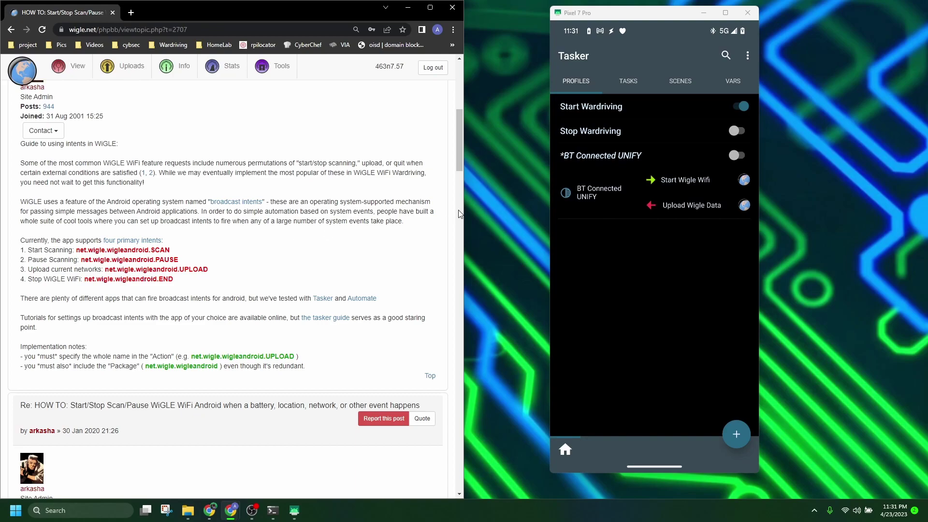
On the Tasks tab, inspect the existing Start Wigle Wifi task.
{"action": "left_click", "coordinate": [629, 74]}
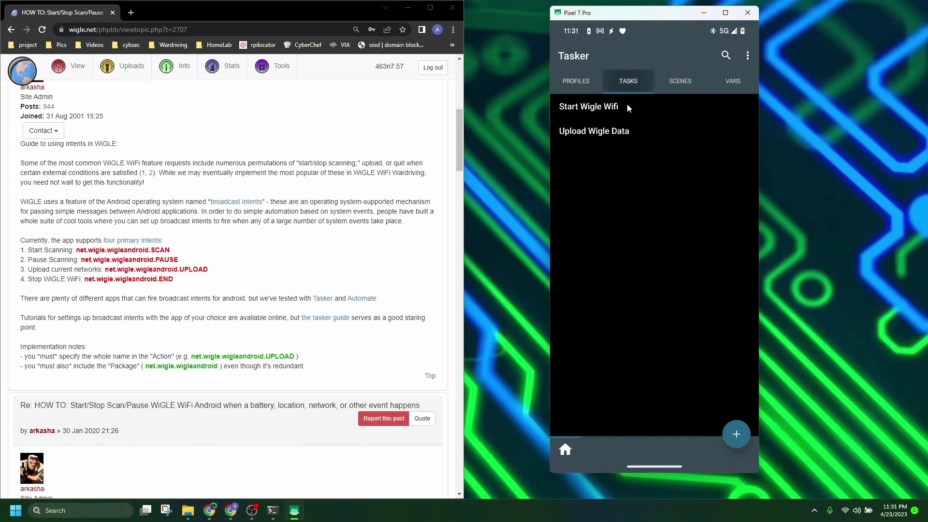
{"action": "left_click", "coordinate": [600, 107]}
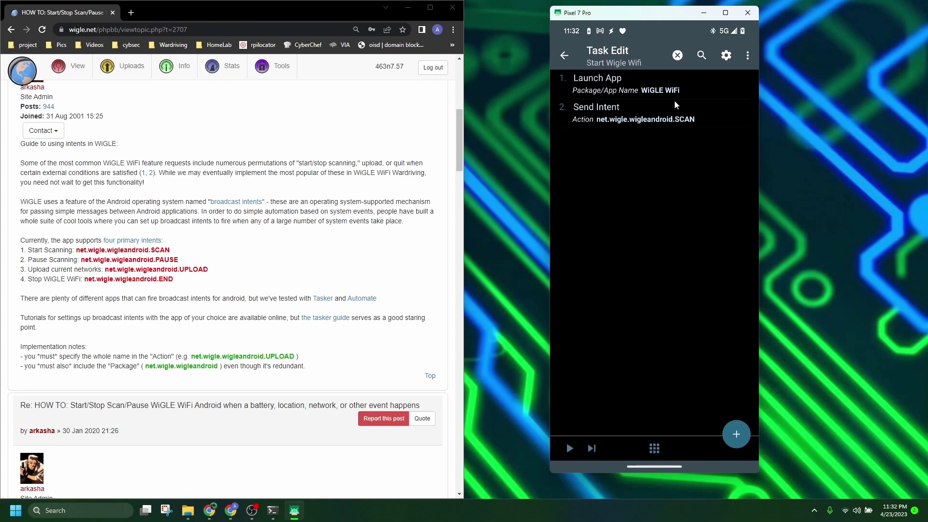
{"action": "left_click", "coordinate": [564, 56]}
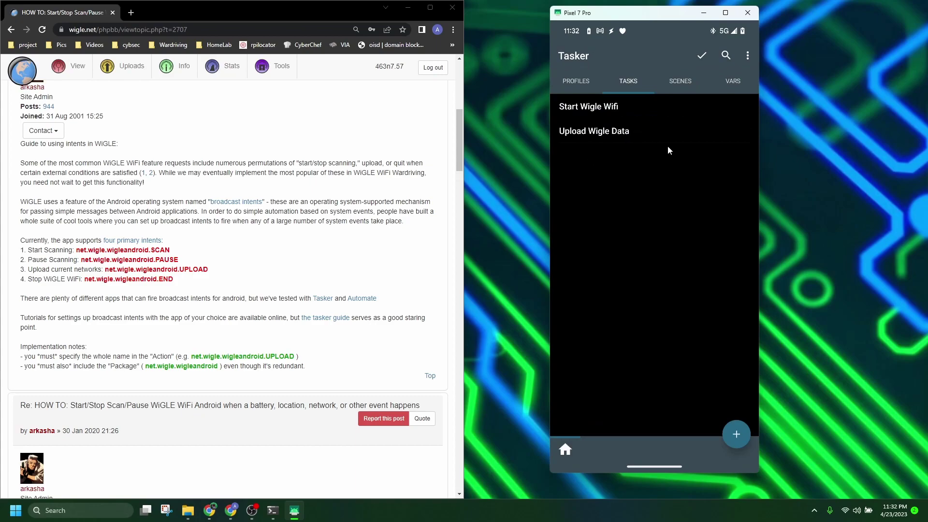
Create a new empty task named 'Start wigle test'.
{"action": "left_click", "coordinate": [738, 433]}
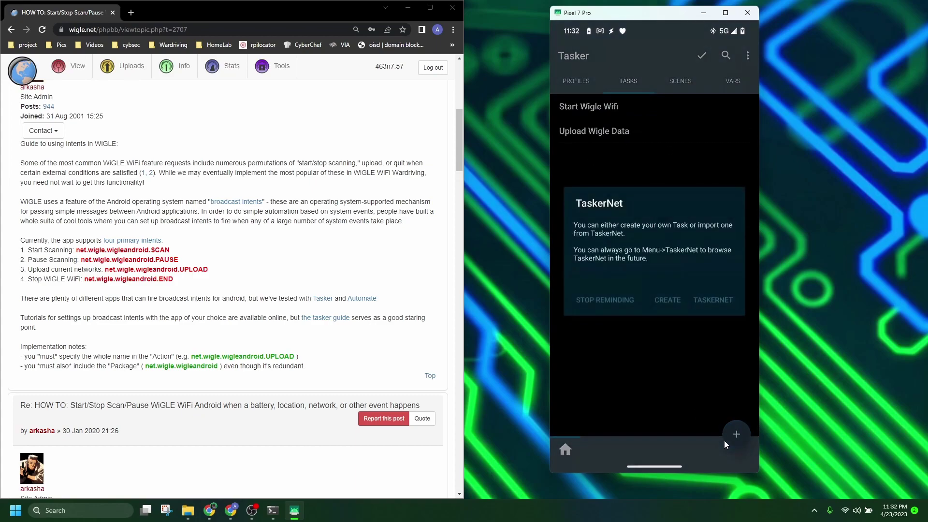
{"action": "left_click", "coordinate": [668, 299]}
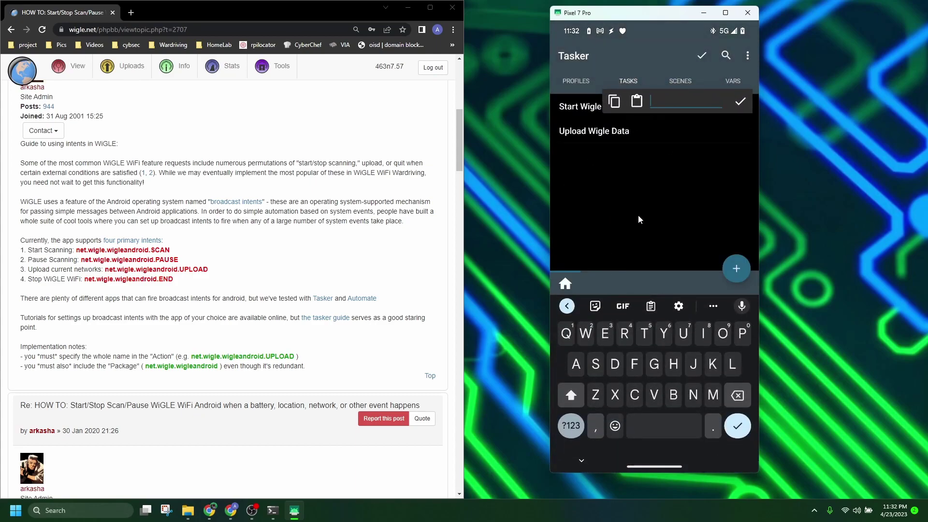
{"action": "type", "text": "Start"}
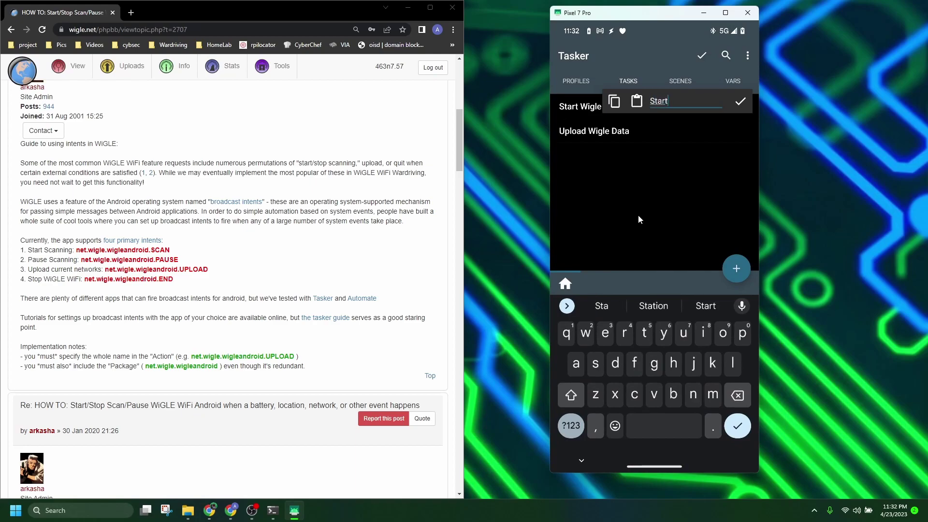
{"action": "type", "text": " wig"}
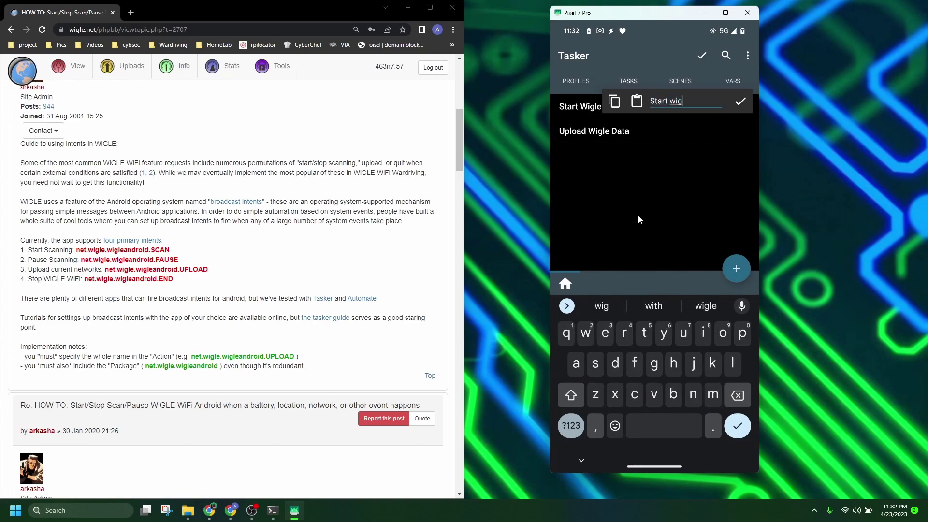
{"action": "type", "text": "le test"}
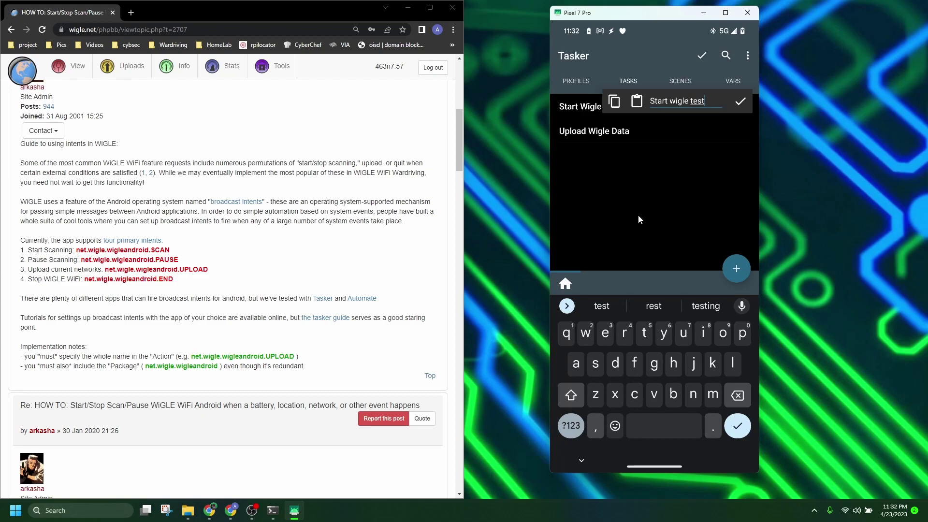
{"action": "left_click", "coordinate": [740, 101]}
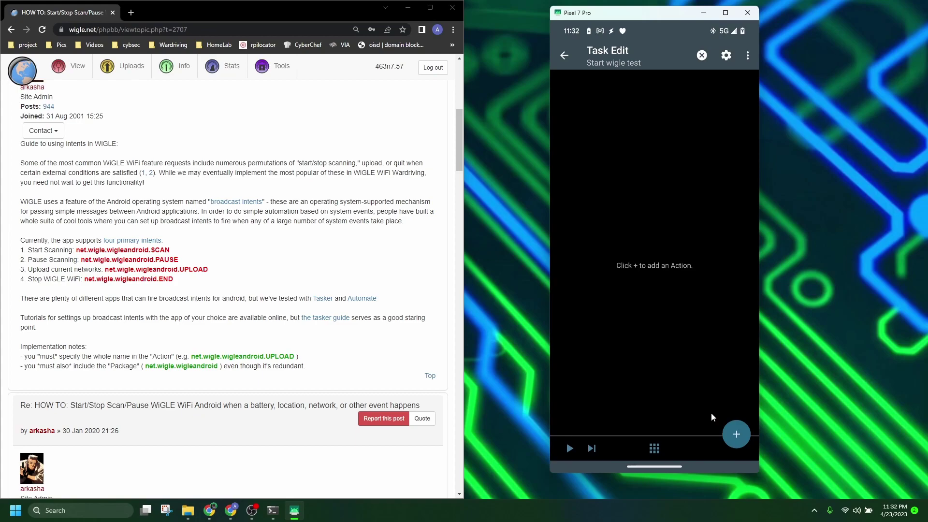
Add an App > Launch App action to Start wigle test that opens WiGLE WiFi.
{"action": "left_click", "coordinate": [735, 436]}
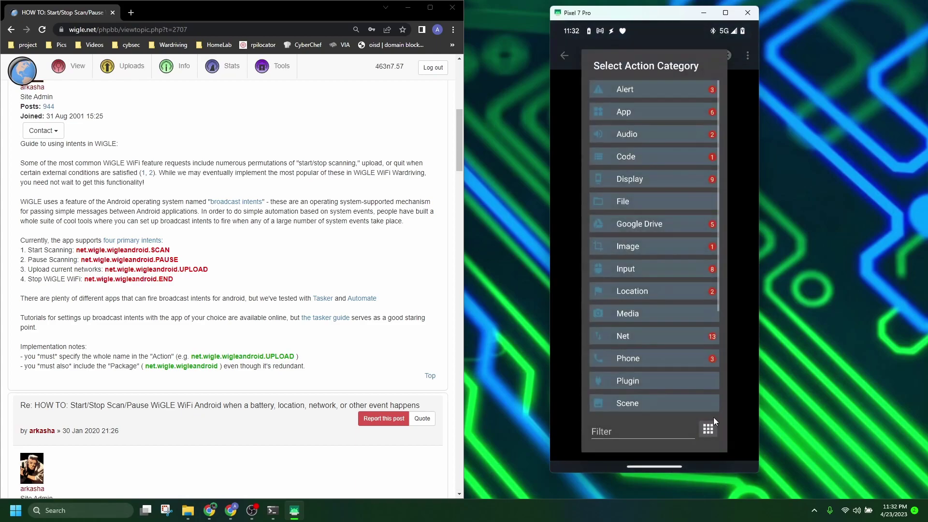
{"action": "left_click", "coordinate": [623, 114]}
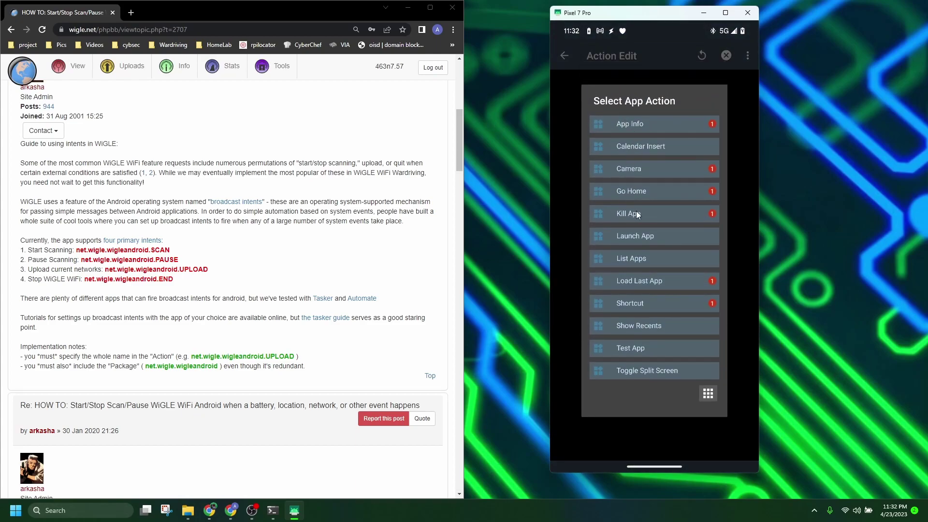
{"action": "left_click", "coordinate": [648, 237]}
{"action": "scroll", "coordinate": [683, 329], "scroll_direction": "down", "scroll_amount": 8}
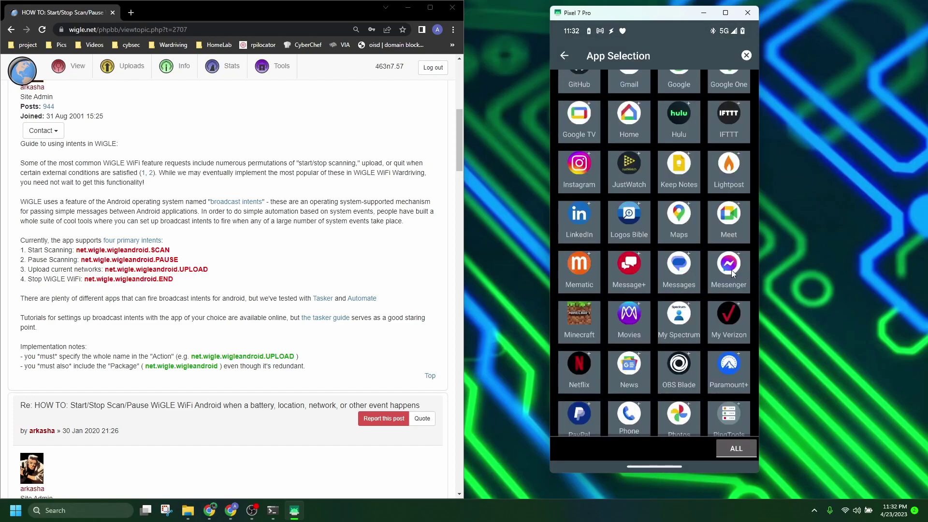
{"action": "scroll", "coordinate": [697, 274], "scroll_direction": "down", "scroll_amount": 4}
{"action": "scroll", "coordinate": [643, 237], "scroll_direction": "up", "scroll_amount": 5}
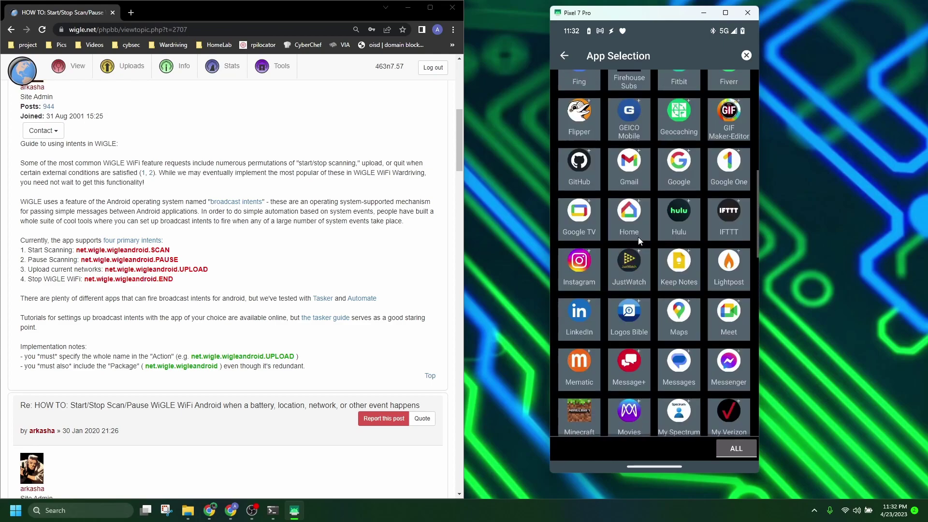
{"action": "scroll", "coordinate": [639, 237], "scroll_direction": "down", "scroll_amount": 4}
{"action": "scroll", "coordinate": [642, 241], "scroll_direction": "down", "scroll_amount": 8}
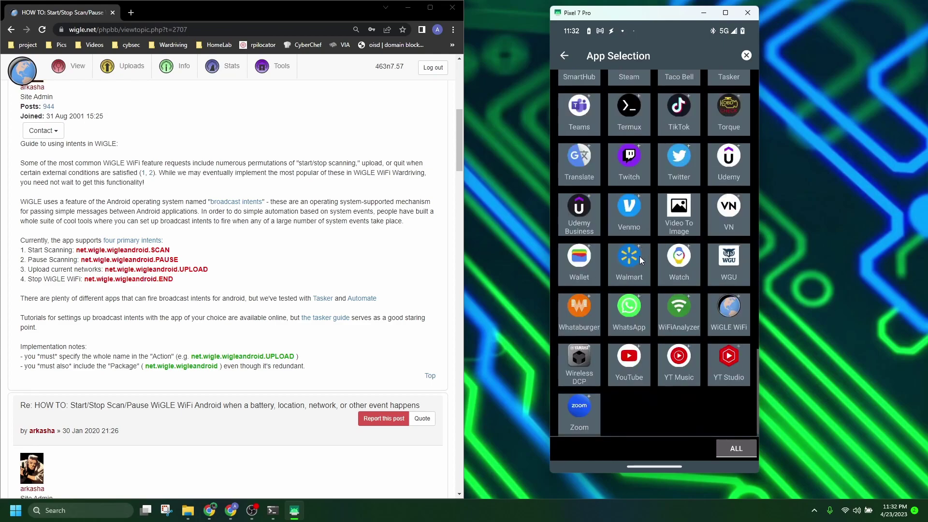
{"action": "left_click", "coordinate": [566, 56]}
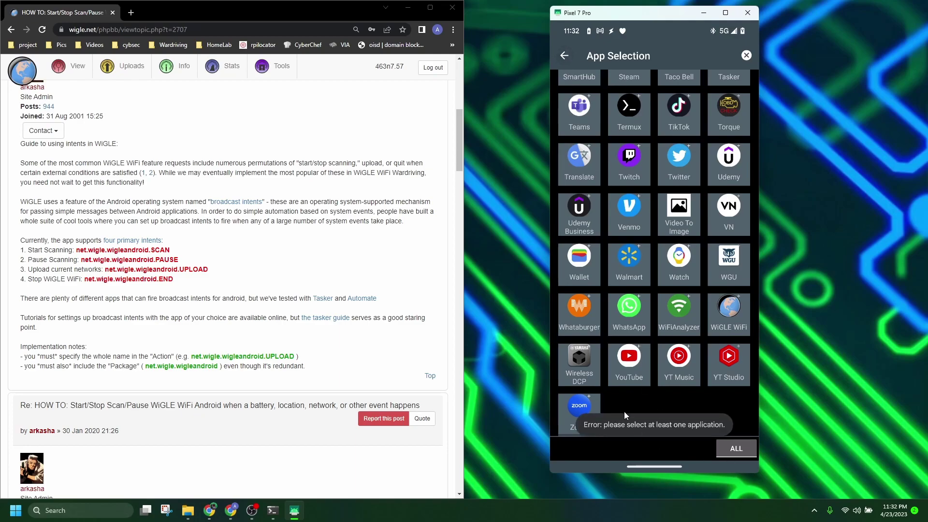
{"action": "scroll", "coordinate": [731, 377], "scroll_direction": "up", "scroll_amount": 1}
{"action": "left_click", "coordinate": [730, 376]}
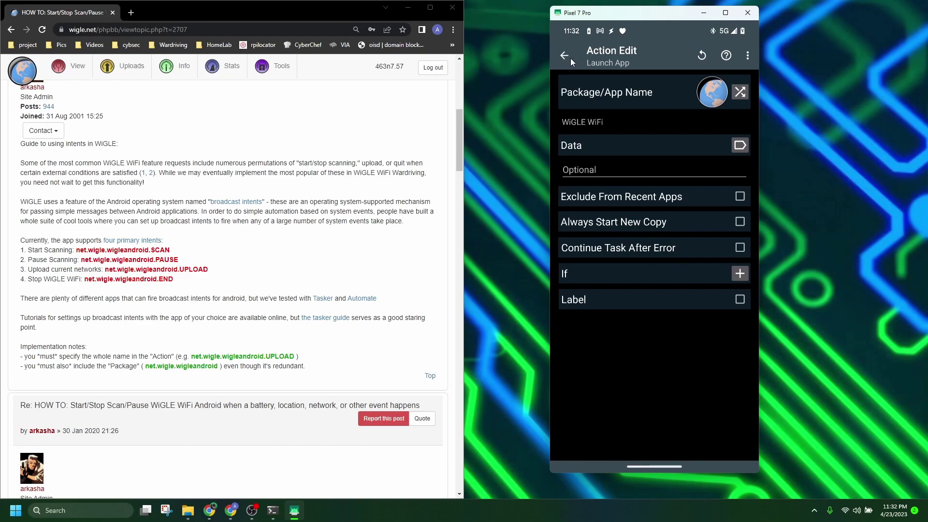
{"action": "left_click", "coordinate": [568, 57]}
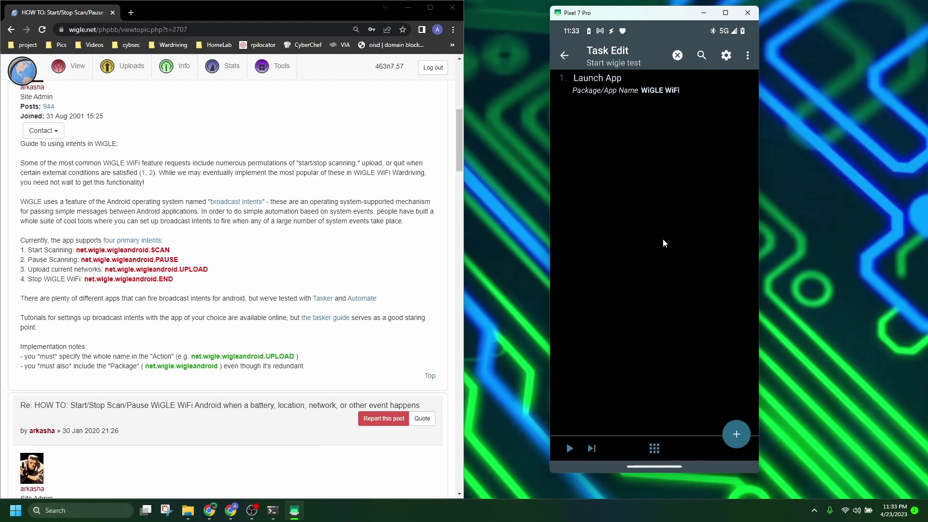
{"action": "left_click", "coordinate": [736, 436]}
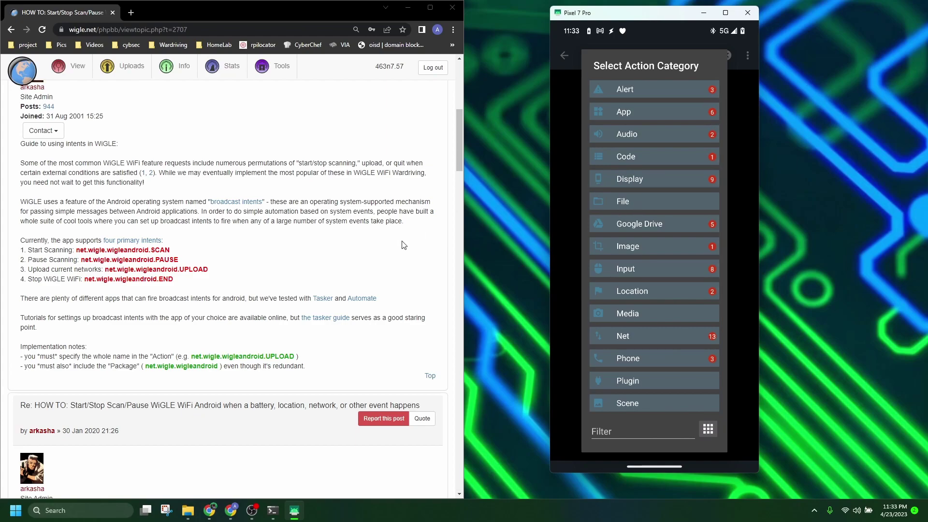
{"action": "left_click_drag", "start_coordinate": [28, 250], "coordinate": [209, 251]}
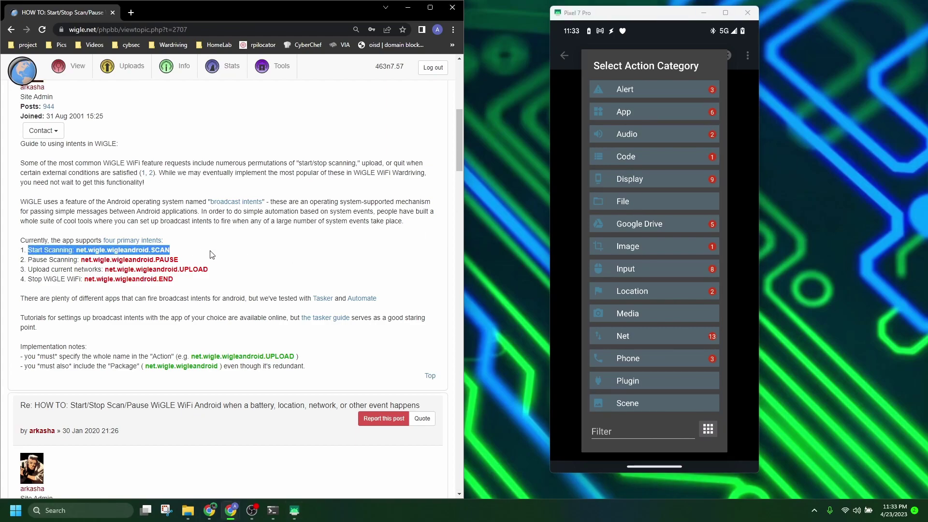
{"action": "left_click", "coordinate": [566, 56]}
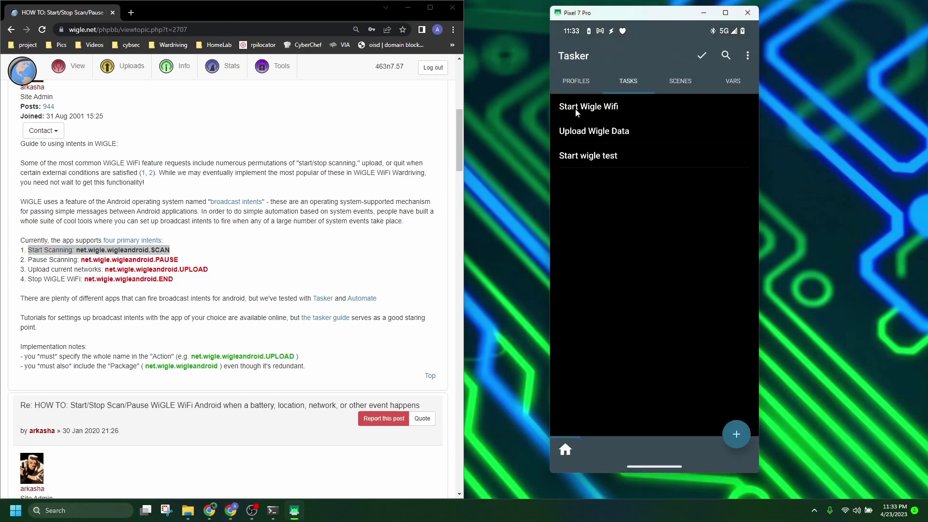
{"action": "left_click", "coordinate": [582, 106]}
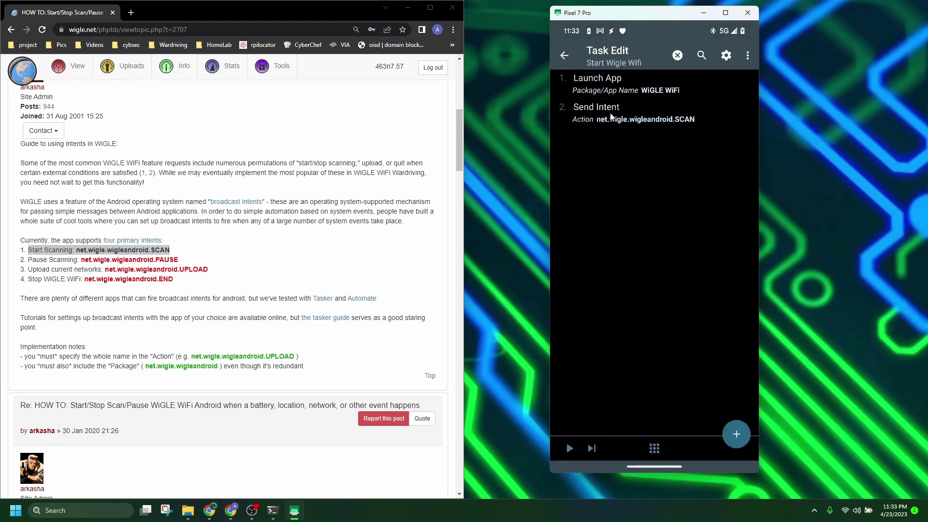
{"action": "left_click", "coordinate": [612, 116]}
{"action": "scroll", "coordinate": [599, 169], "scroll_direction": "down", "scroll_amount": 5}
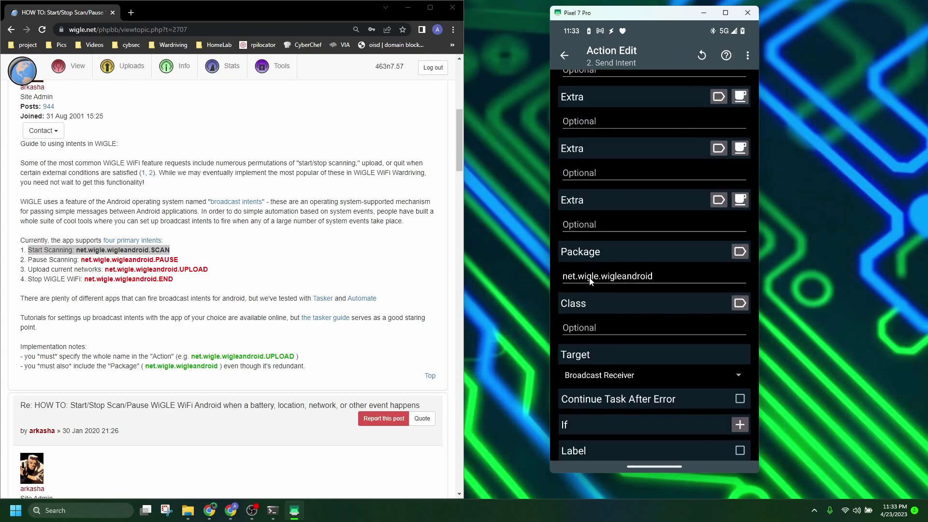
{"action": "scroll", "coordinate": [597, 271], "scroll_direction": "up", "scroll_amount": 1}
{"action": "scroll", "coordinate": [604, 259], "scroll_direction": "down", "scroll_amount": 1}
{"action": "left_click", "coordinate": [568, 62]}
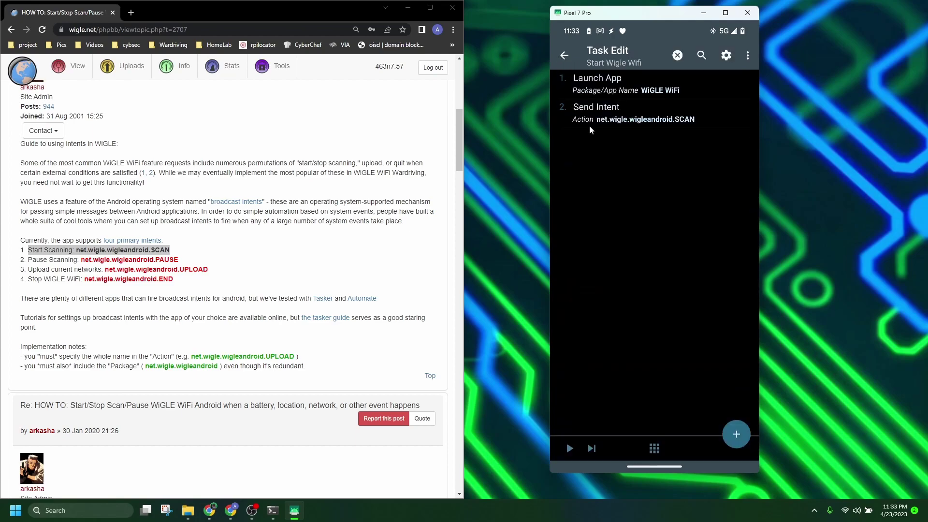
{"action": "left_click", "coordinate": [563, 56]}
{"action": "left_click", "coordinate": [592, 156]}
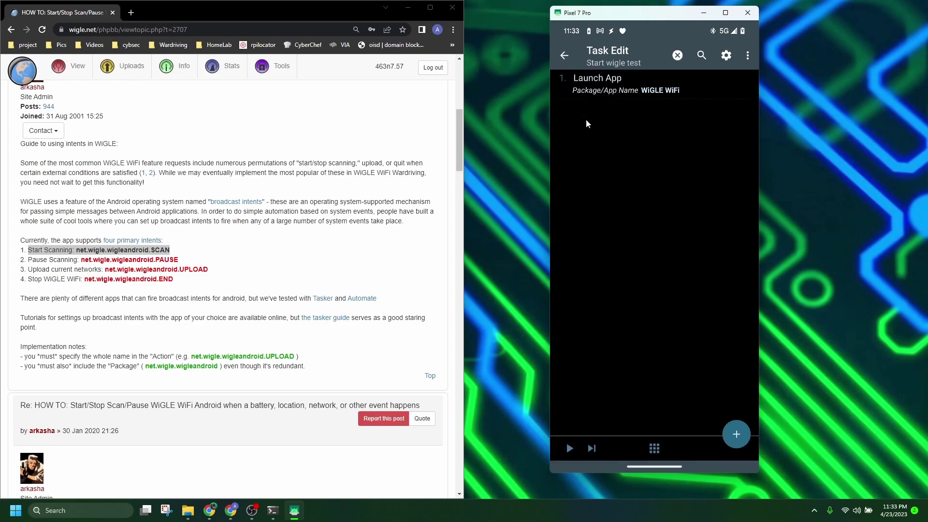
Add a new action to Start wigle test and browse into the System category.
{"action": "left_click", "coordinate": [733, 431]}
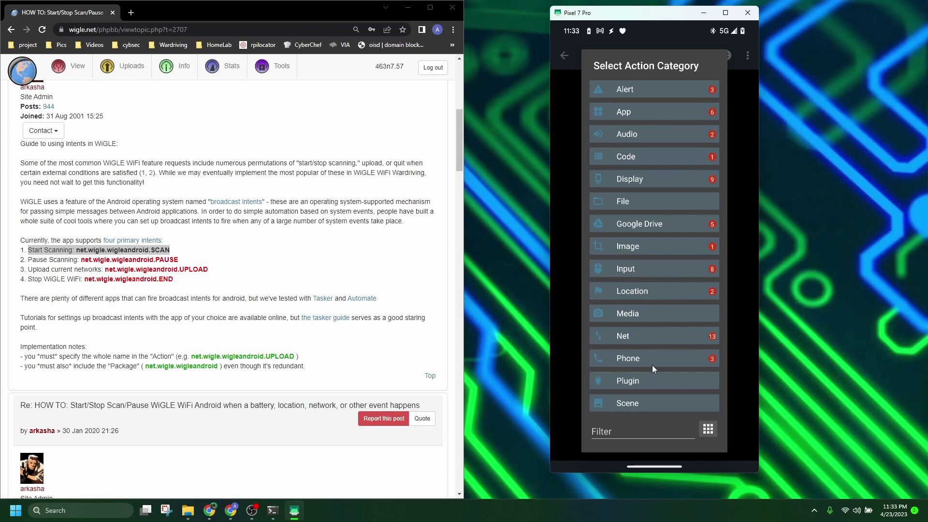
{"action": "scroll", "coordinate": [652, 364], "scroll_direction": "down", "scroll_amount": 5}
{"action": "scroll", "coordinate": [652, 364], "scroll_direction": "down", "scroll_amount": 1}
{"action": "scroll", "coordinate": [652, 363], "scroll_direction": "up", "scroll_amount": 6}
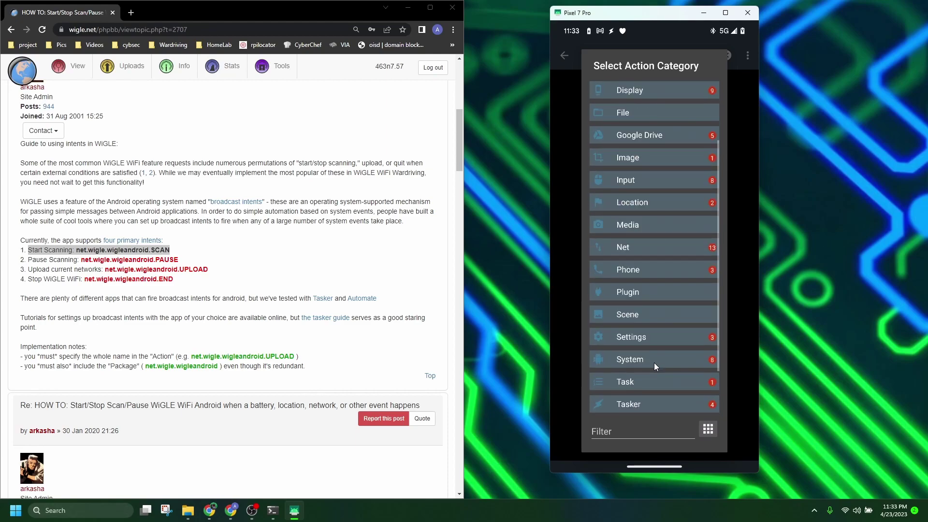
{"action": "scroll", "coordinate": [654, 366], "scroll_direction": "up", "scroll_amount": 1}
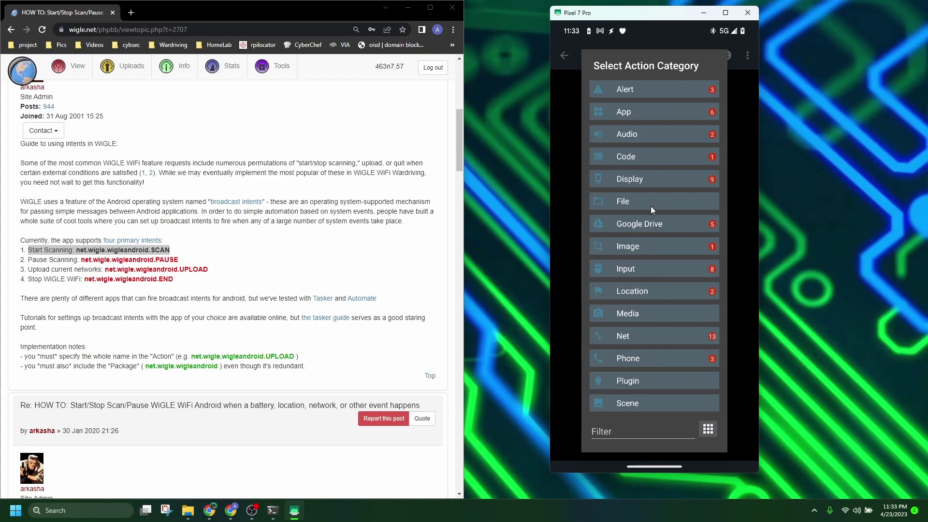
{"action": "scroll", "coordinate": [651, 207], "scroll_direction": "down", "scroll_amount": 4}
{"action": "scroll", "coordinate": [645, 261], "scroll_direction": "down", "scroll_amount": 3}
{"action": "left_click", "coordinate": [644, 299]}
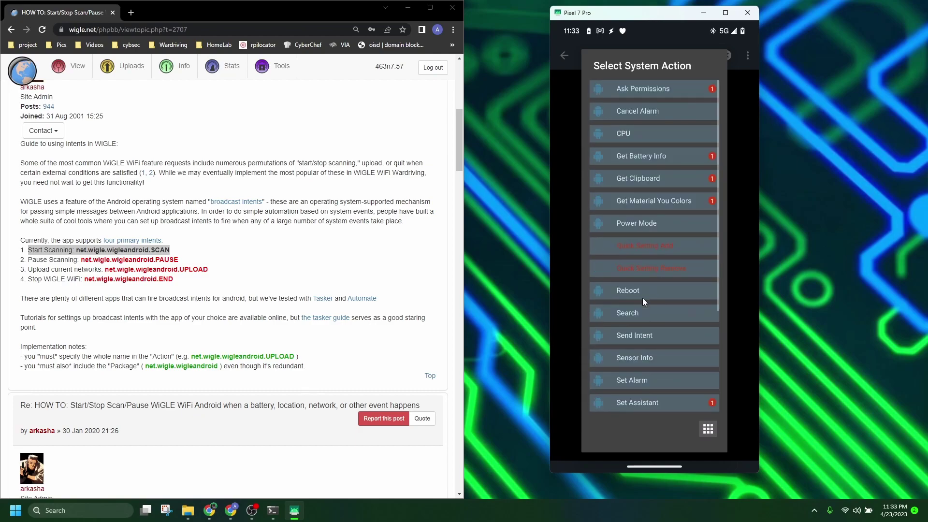
{"action": "scroll", "coordinate": [646, 273], "scroll_direction": "down", "scroll_amount": 1}
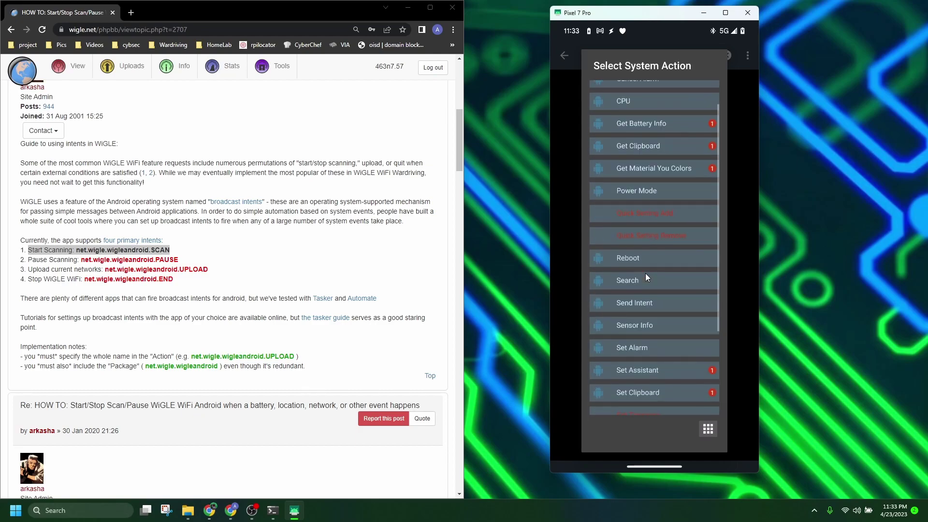
Add Send Intent with Action net.wigle.wigleandroid.SCAN copied from the forum, category None.
{"action": "left_click", "coordinate": [639, 303]}
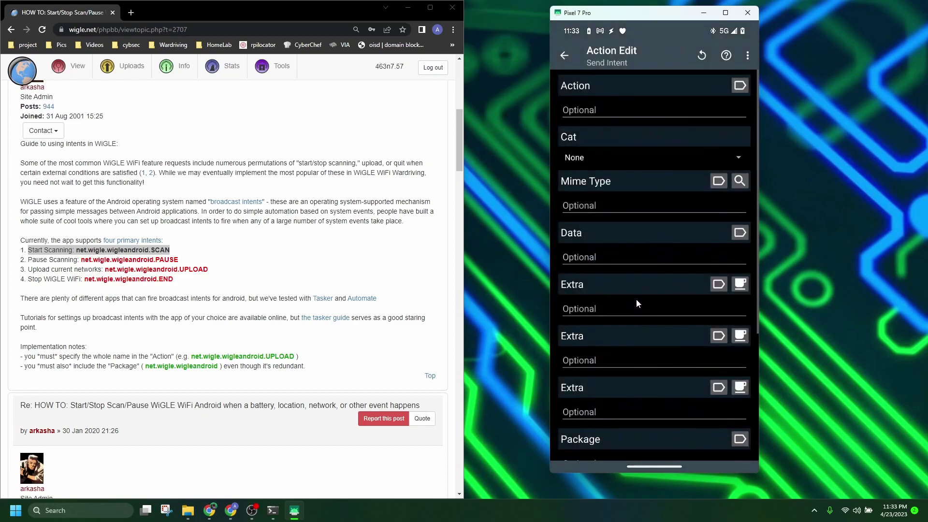
{"action": "left_click", "coordinate": [602, 111]}
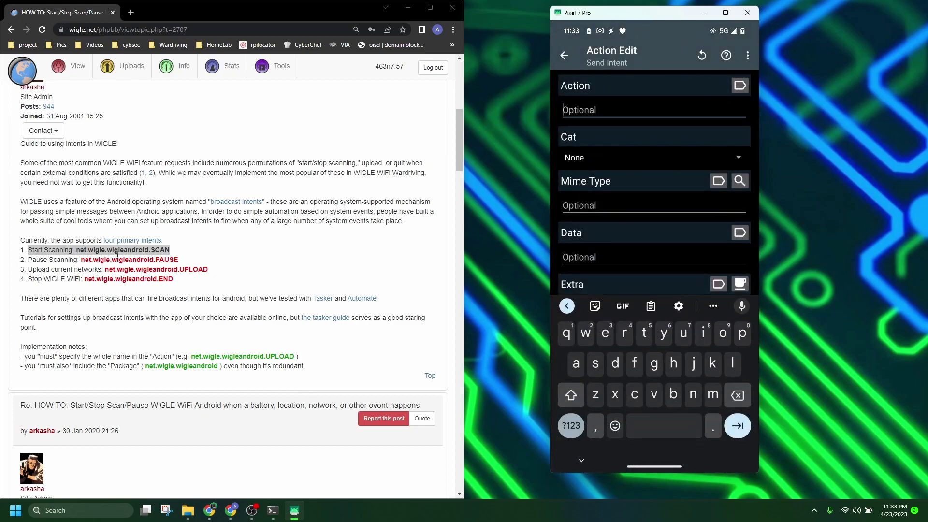
{"action": "left_click", "coordinate": [174, 258]}
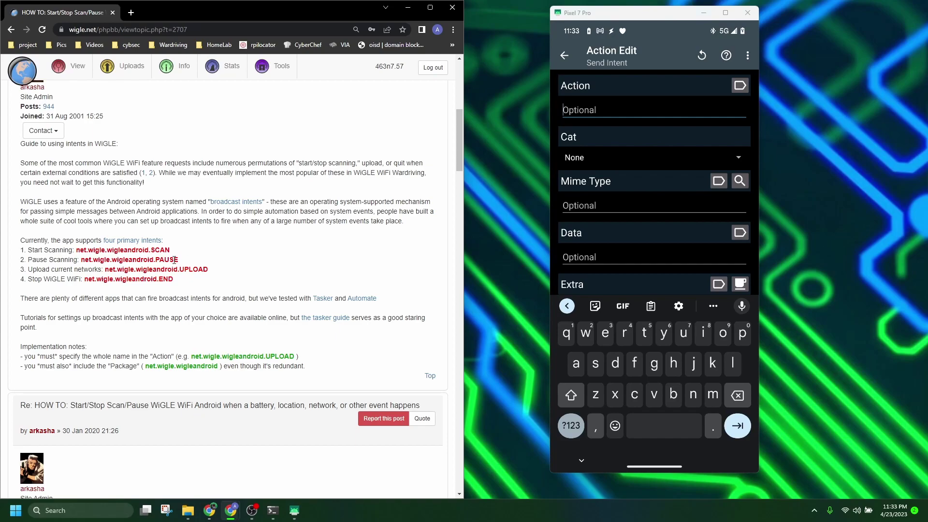
{"action": "left_click_drag", "start_coordinate": [173, 252], "coordinate": [76, 251]}
{"action": "right_click", "coordinate": [85, 250]}
{"action": "left_click", "coordinate": [111, 255]}
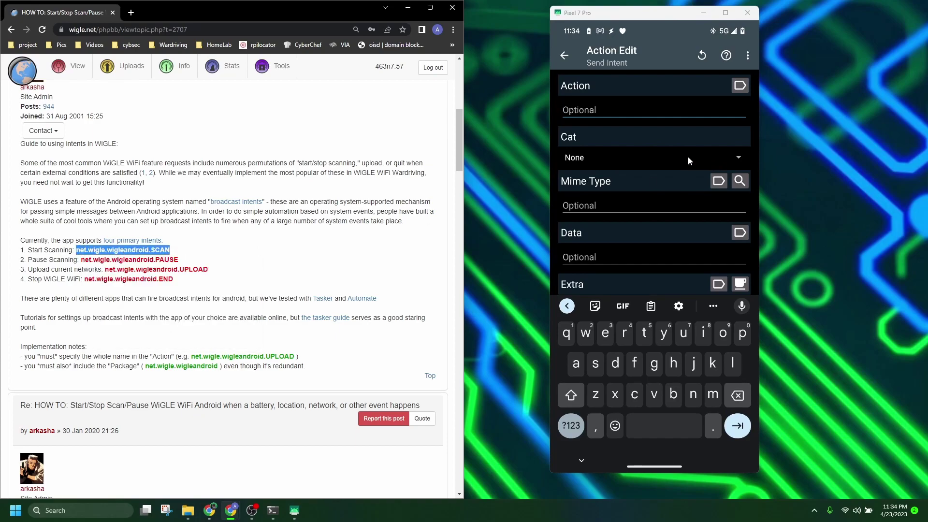
{"action": "left_click", "coordinate": [609, 111]}
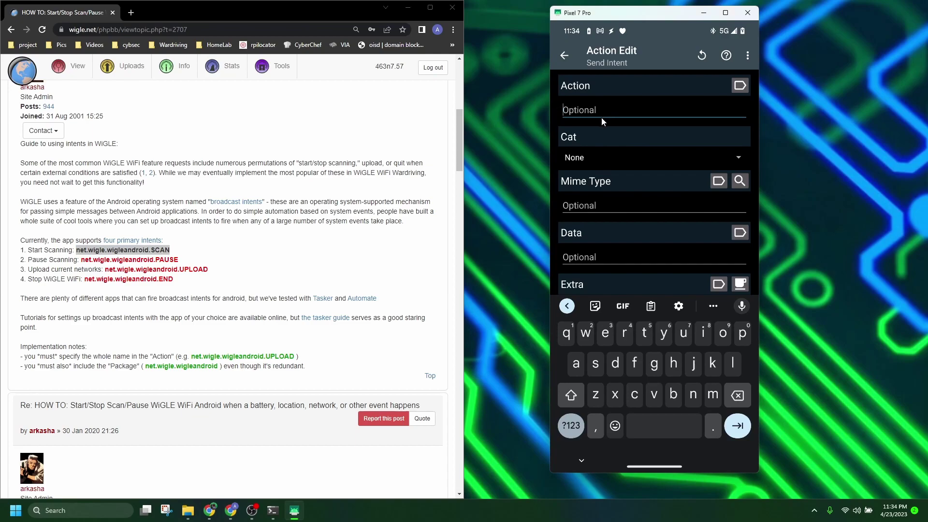
{"action": "key", "text": "ctrl+v"}
{"action": "left_click", "coordinate": [631, 158]}
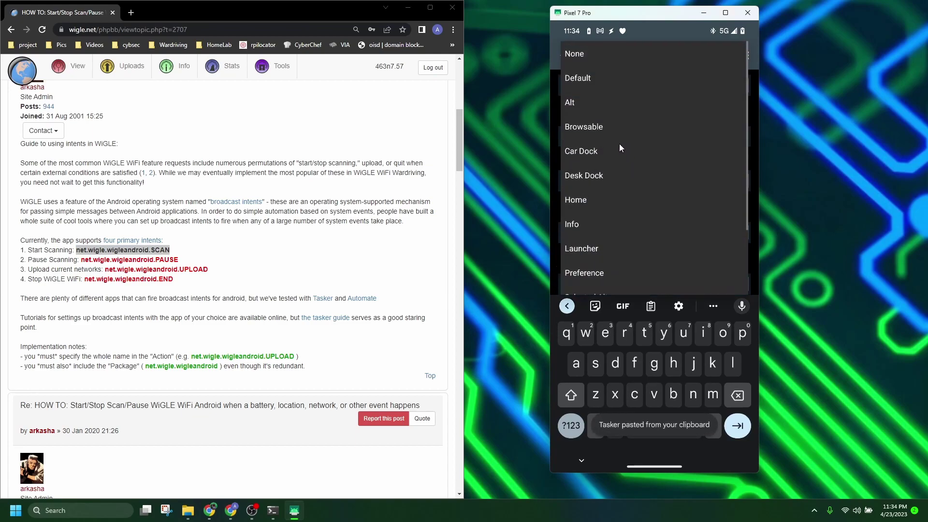
{"action": "left_click", "coordinate": [824, 196]}
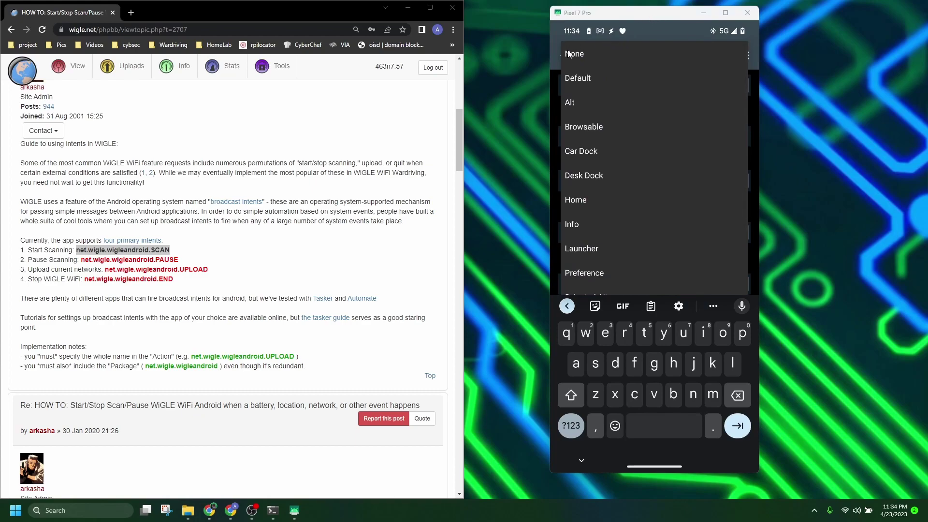
{"action": "left_click", "coordinate": [551, 52]}
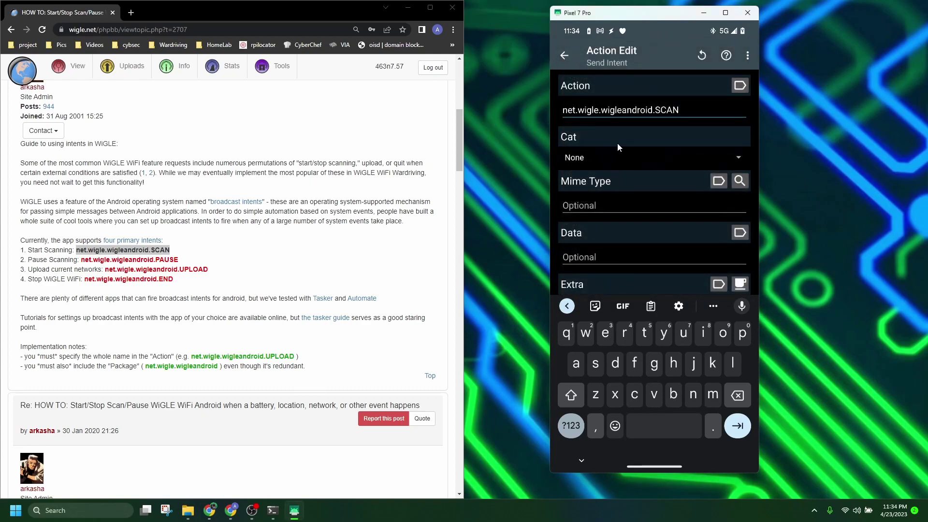
Set the intent's Package to net.wigle.wigleandroid and save the step.
{"action": "scroll", "coordinate": [619, 140], "scroll_direction": "down", "scroll_amount": 5}
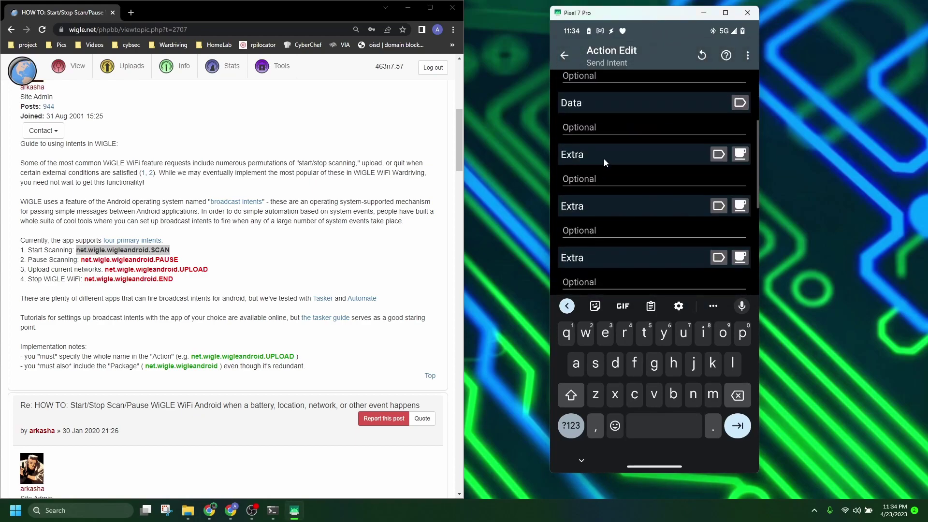
{"action": "scroll", "coordinate": [604, 159], "scroll_direction": "down", "scroll_amount": 2}
{"action": "double_click", "coordinate": [127, 251]}
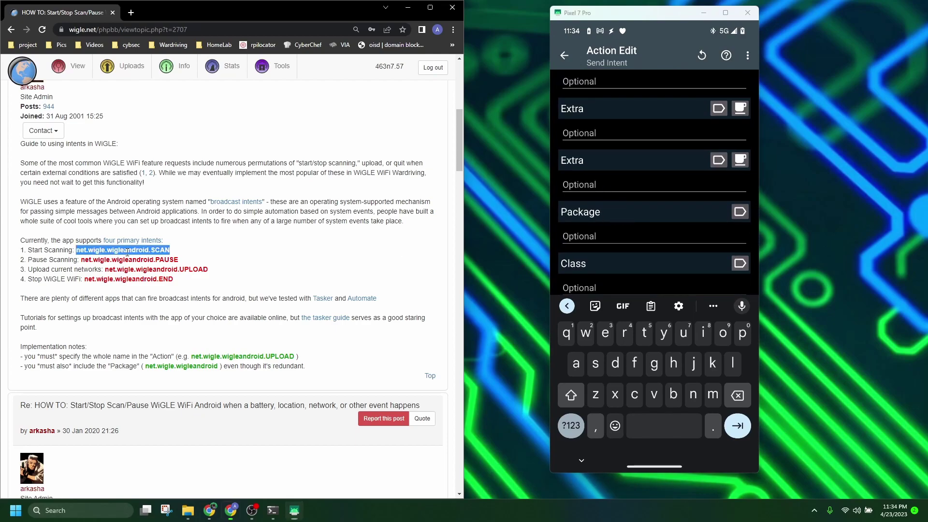
{"action": "left_click", "coordinate": [163, 257]}
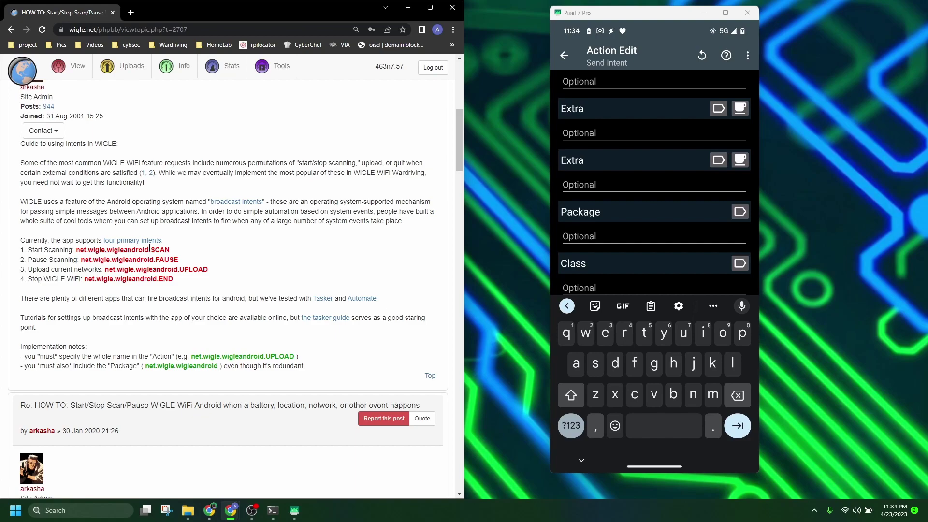
{"action": "left_click_drag", "start_coordinate": [148, 251], "coordinate": [77, 250]}
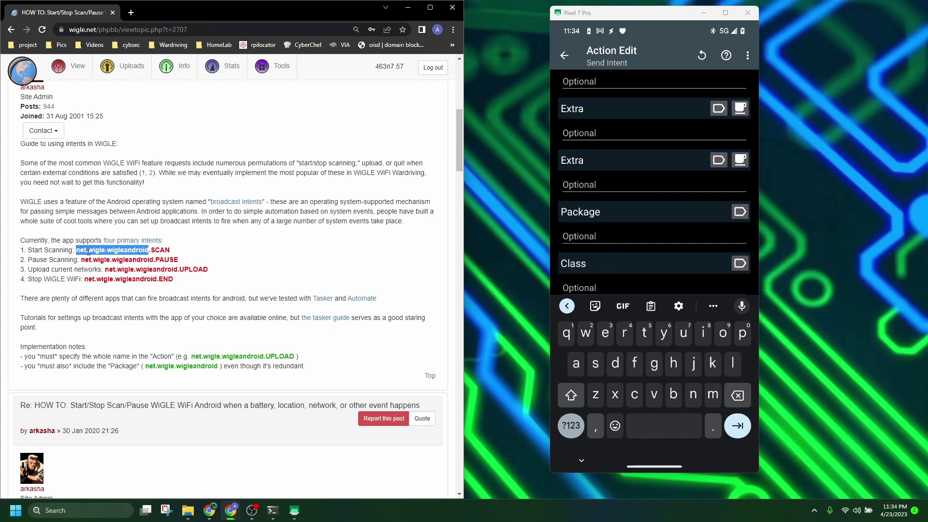
{"action": "right_click", "coordinate": [88, 251]}
{"action": "left_click", "coordinate": [118, 261]}
{"action": "left_click_drag", "start_coordinate": [23, 346], "coordinate": [307, 377]}
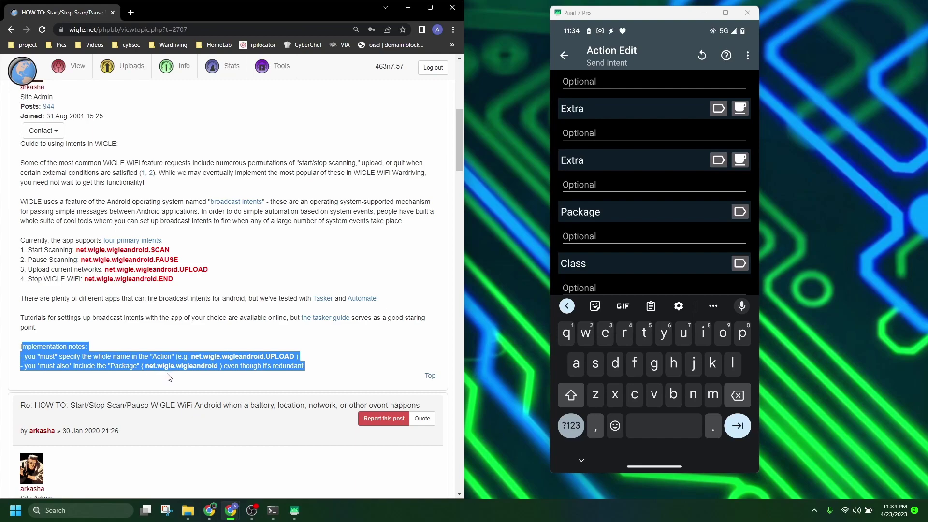
{"action": "left_click", "coordinate": [585, 237]}
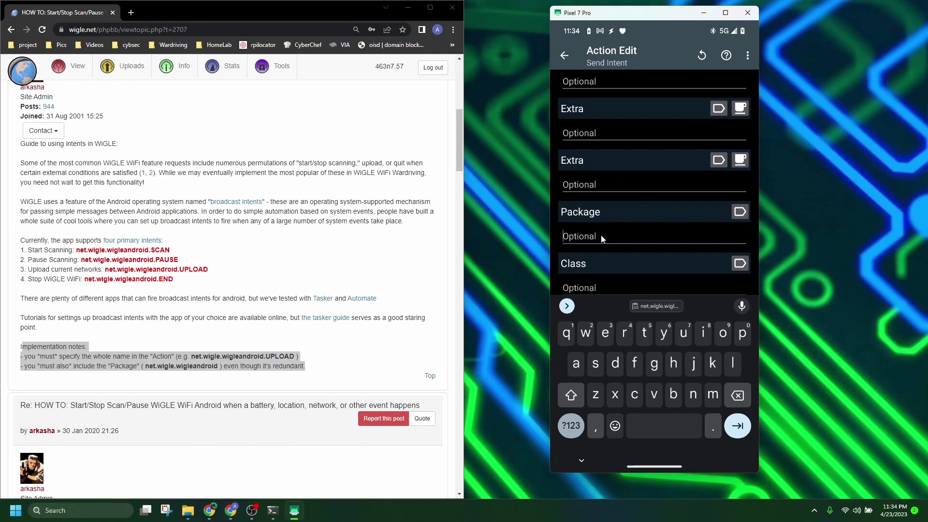
{"action": "key", "text": "ctrl+v"}
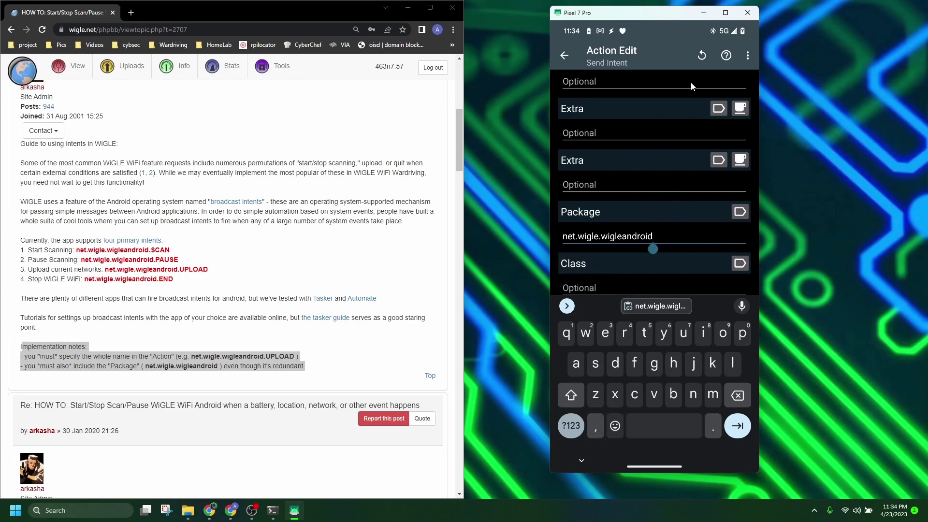
{"action": "left_click", "coordinate": [564, 55]}
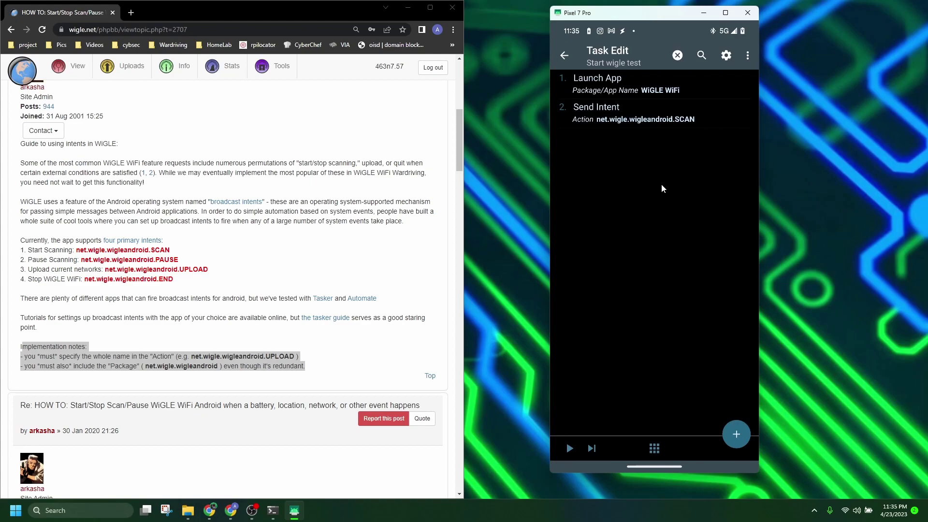
Return from Start wigle test to the Tasks list with the task saved.
{"action": "left_click", "coordinate": [563, 56]}
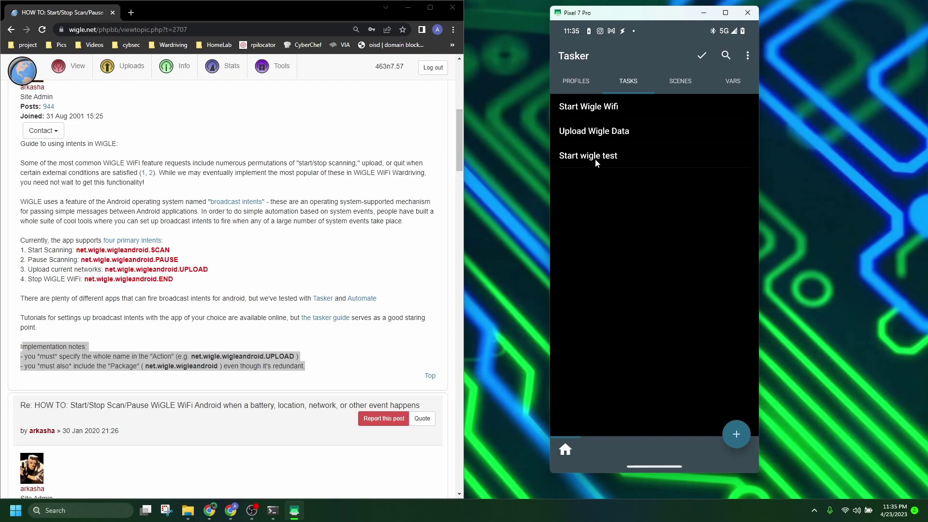
In Upload Wigle Data, review the Launch App and PAUSE intent steps.
{"action": "left_click", "coordinate": [608, 136]}
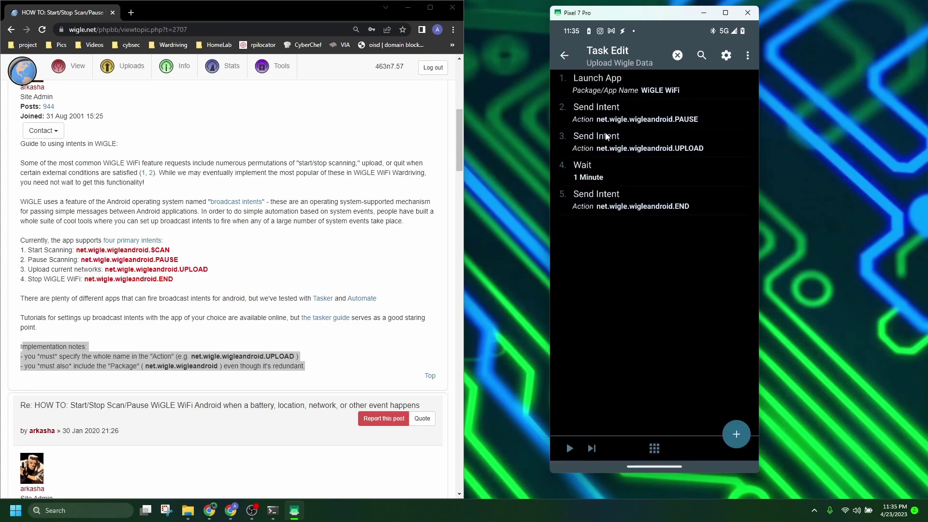
{"action": "left_click", "coordinate": [600, 90]}
{"action": "left_click", "coordinate": [566, 55]}
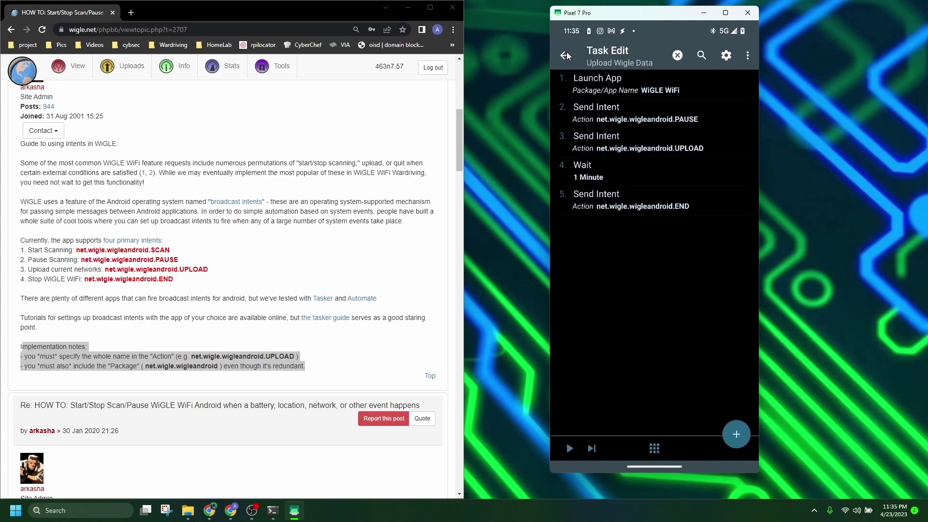
{"action": "left_click", "coordinate": [593, 113]}
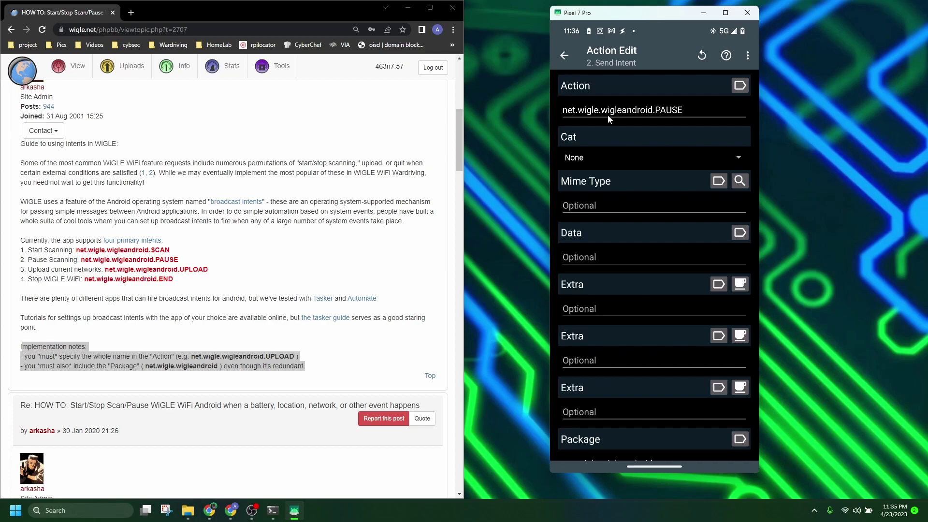
{"action": "left_click", "coordinate": [563, 56]}
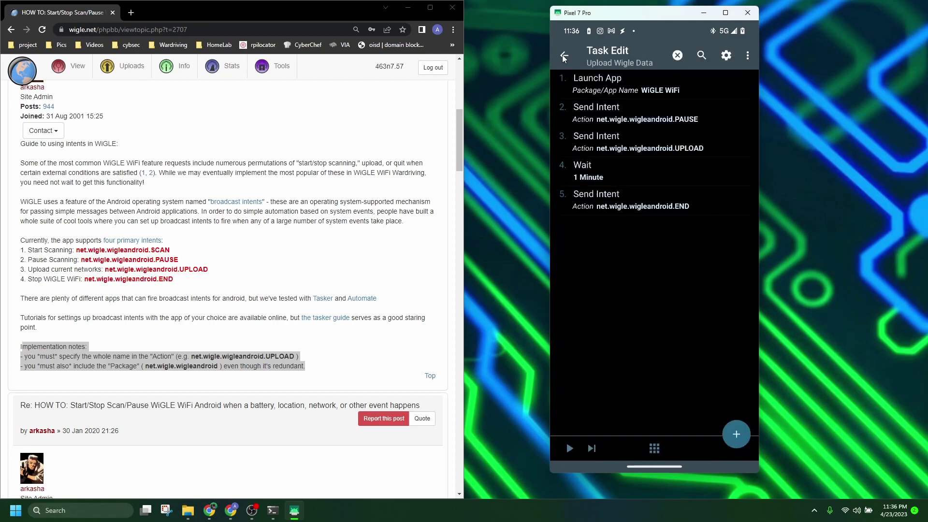
Review the UPLOAD Send Intent step's Action and Package fields.
{"action": "left_click", "coordinate": [611, 143]}
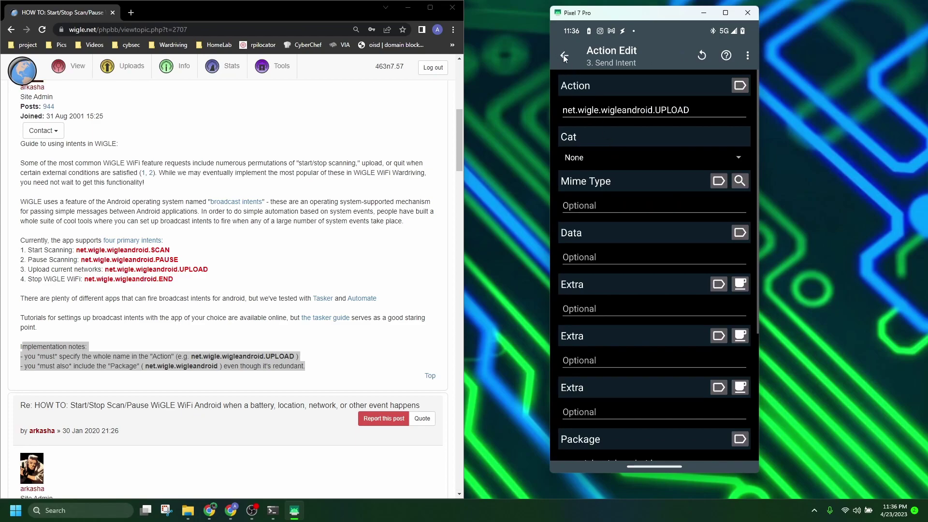
{"action": "left_click", "coordinate": [564, 56]}
{"action": "left_click", "coordinate": [631, 146]}
{"action": "left_click_drag", "start_coordinate": [178, 263], "coordinate": [99, 250]}
{"action": "left_click", "coordinate": [692, 107]}
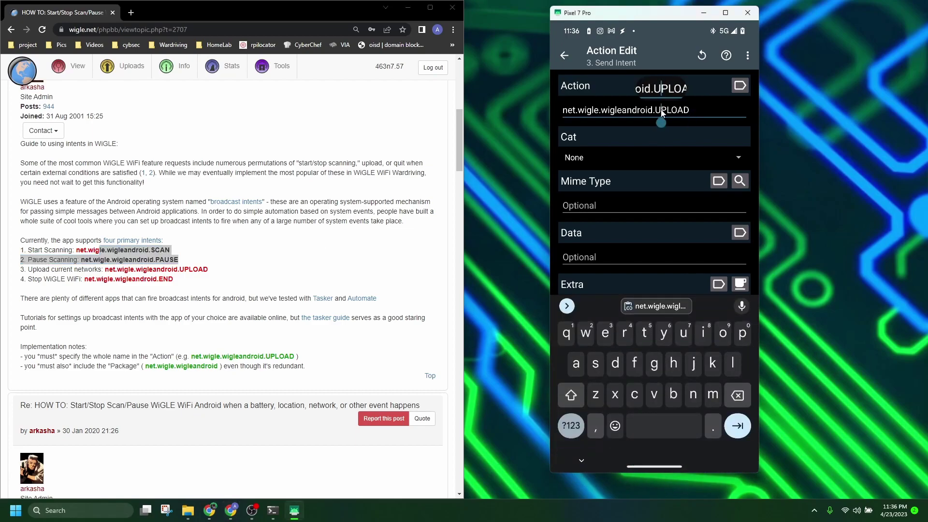
{"action": "scroll", "coordinate": [663, 134], "scroll_direction": "down", "scroll_amount": 5}
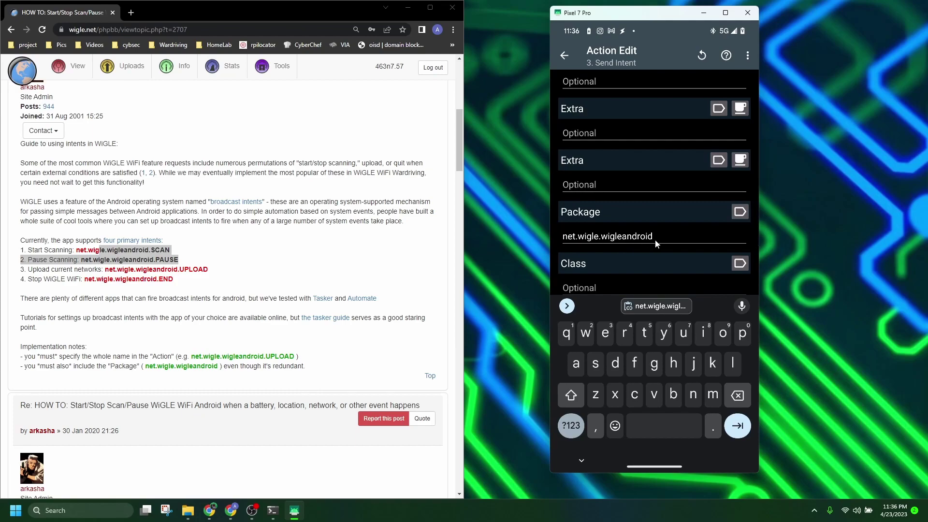
{"action": "left_click", "coordinate": [564, 56]}
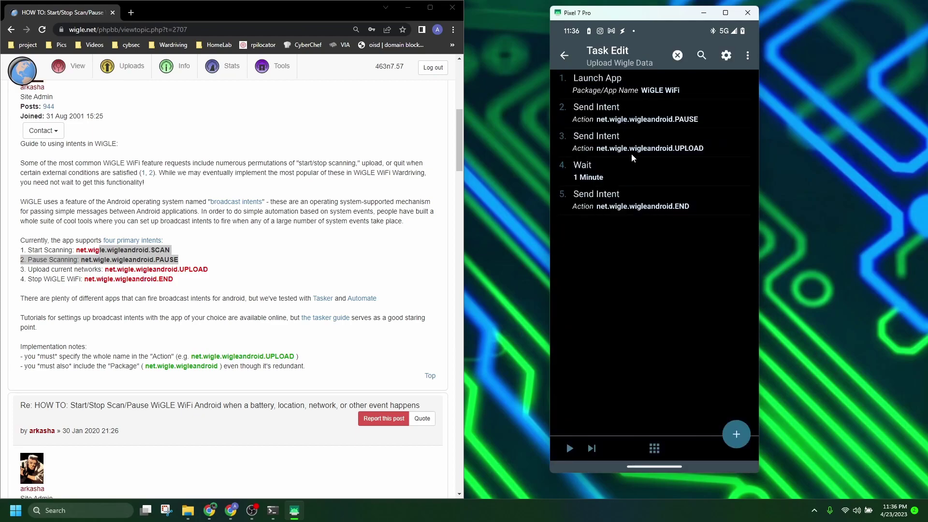
Change the Wait step to 0 minutes and 30 seconds.
{"action": "left_click", "coordinate": [592, 180]}
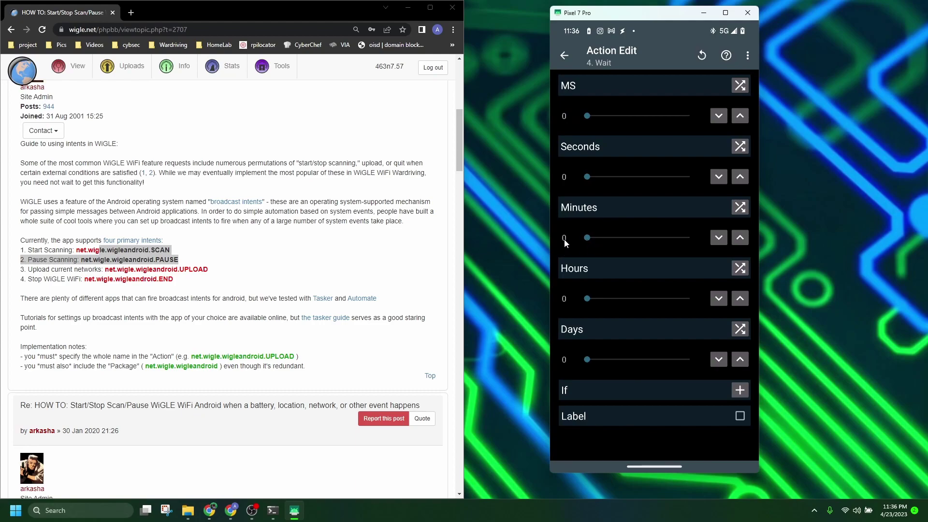
{"action": "left_click", "coordinate": [588, 238]}
{"action": "left_click_drag", "start_coordinate": [588, 178], "coordinate": [627, 180]}
{"action": "left_click_drag", "start_coordinate": [634, 178], "coordinate": [643, 178]}
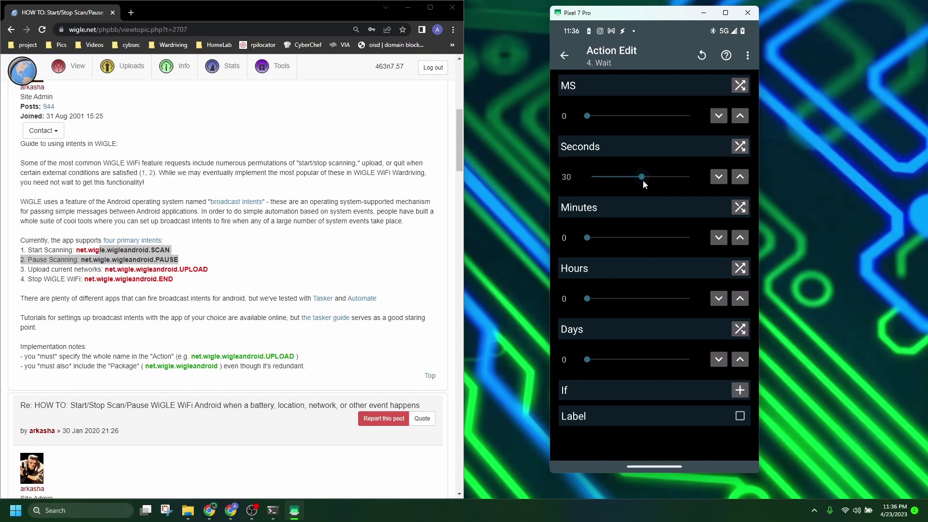
{"action": "left_click", "coordinate": [565, 55]}
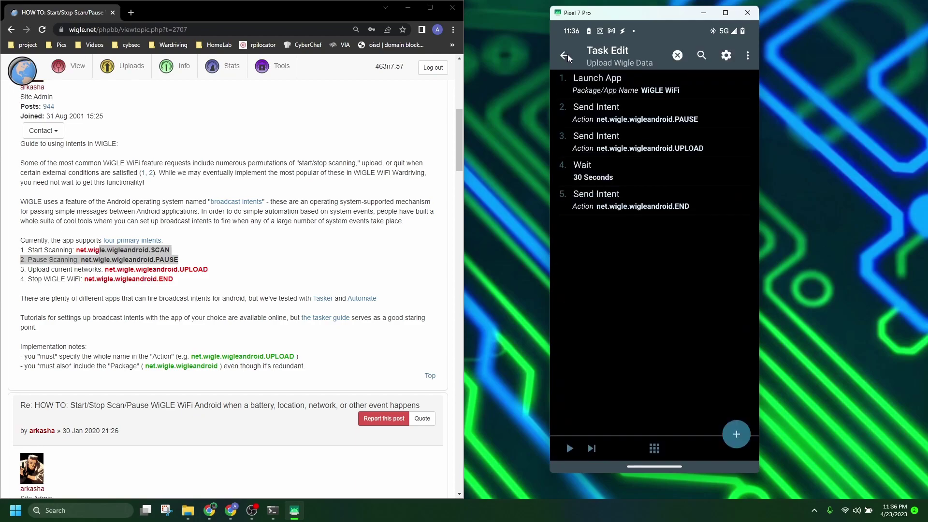
Check the END Send Intent's action and package, then return to the Tasks list.
{"action": "left_click", "coordinate": [608, 207]}
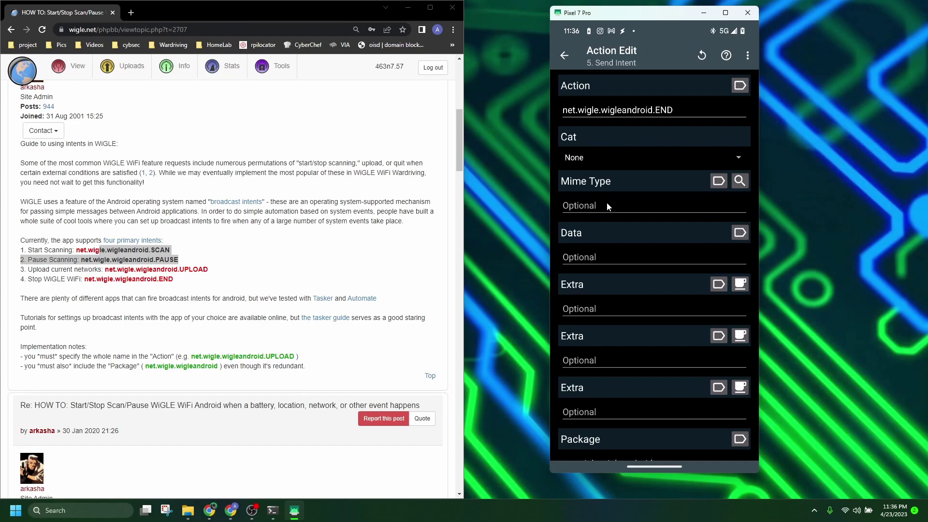
{"action": "scroll", "coordinate": [617, 216], "scroll_direction": "down", "scroll_amount": 5}
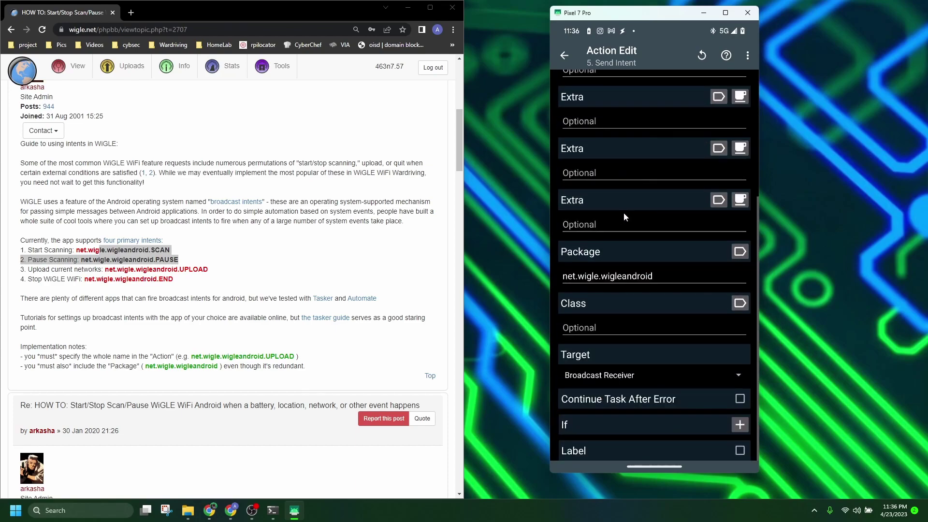
{"action": "scroll", "coordinate": [629, 210], "scroll_direction": "up", "scroll_amount": 5}
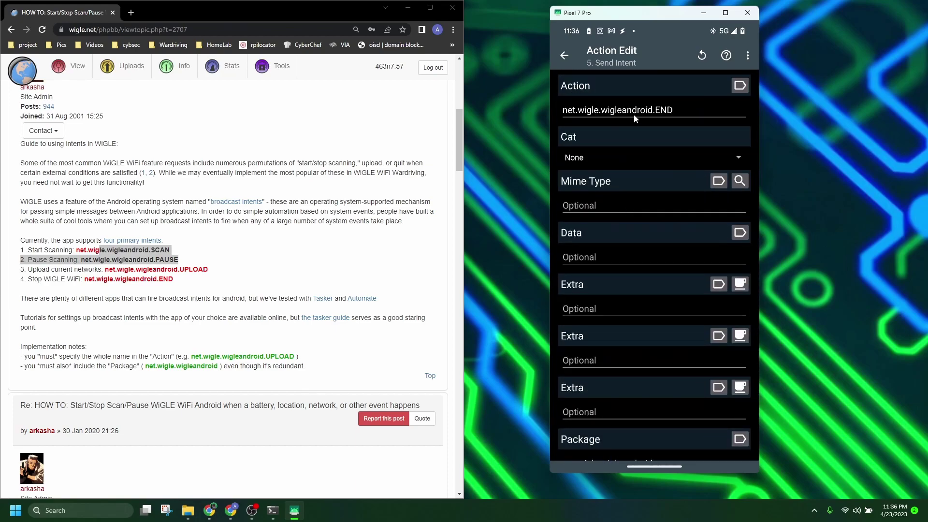
{"action": "scroll", "coordinate": [636, 210], "scroll_direction": "down", "scroll_amount": 3}
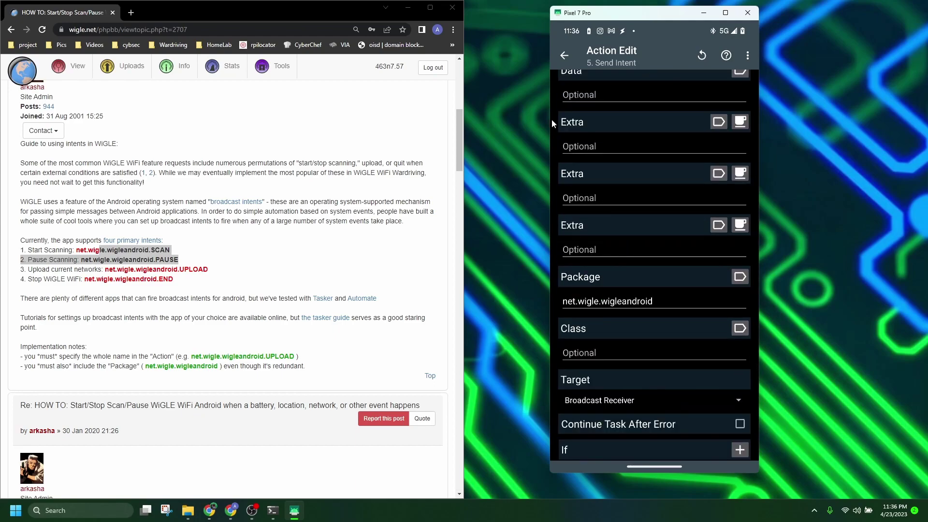
{"action": "left_click", "coordinate": [566, 56]}
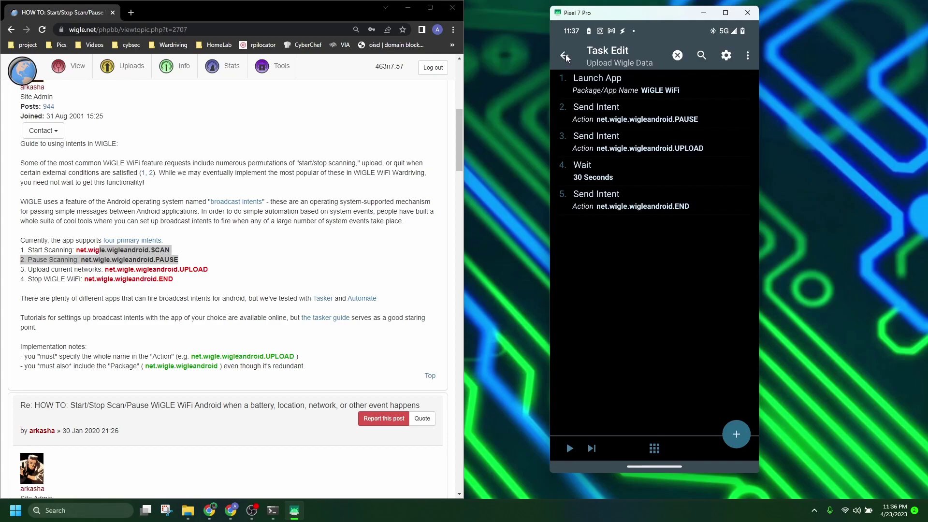
{"action": "left_click", "coordinate": [566, 56]}
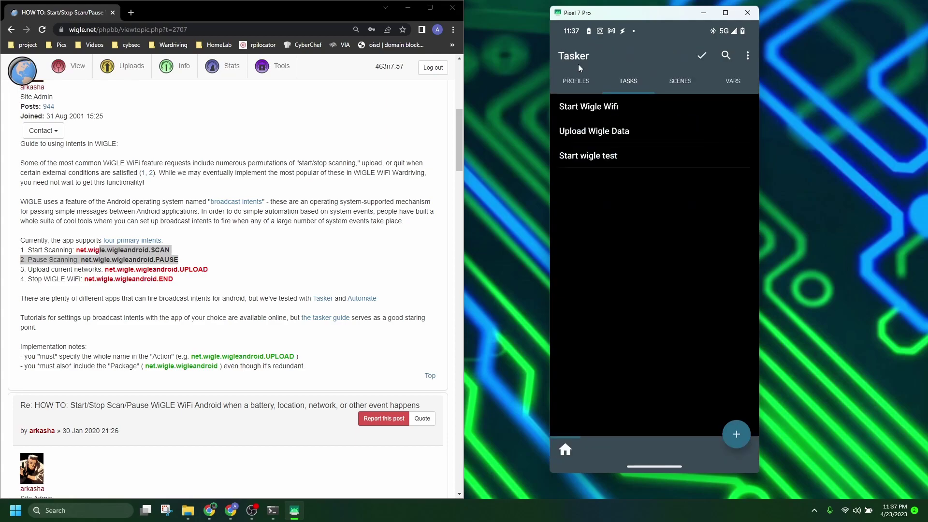
{"action": "left_click", "coordinate": [617, 158]}
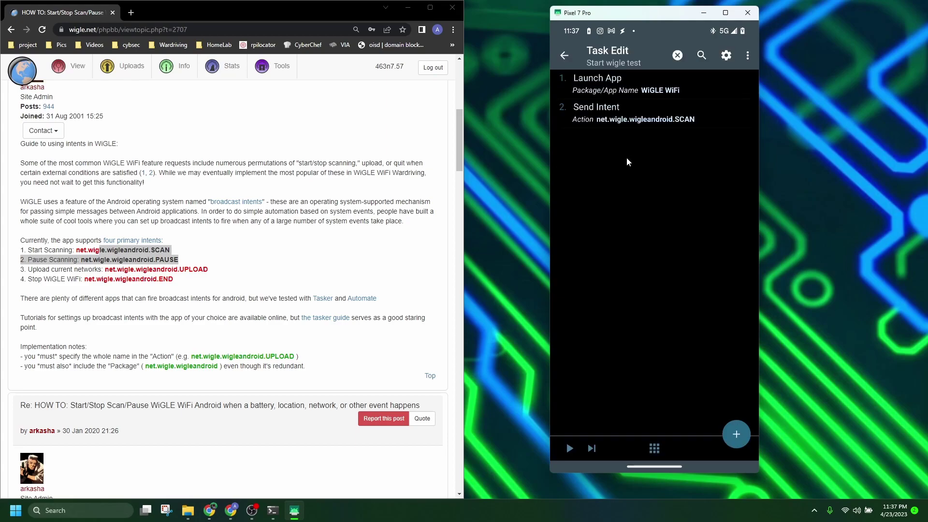
{"action": "left_click", "coordinate": [564, 56]}
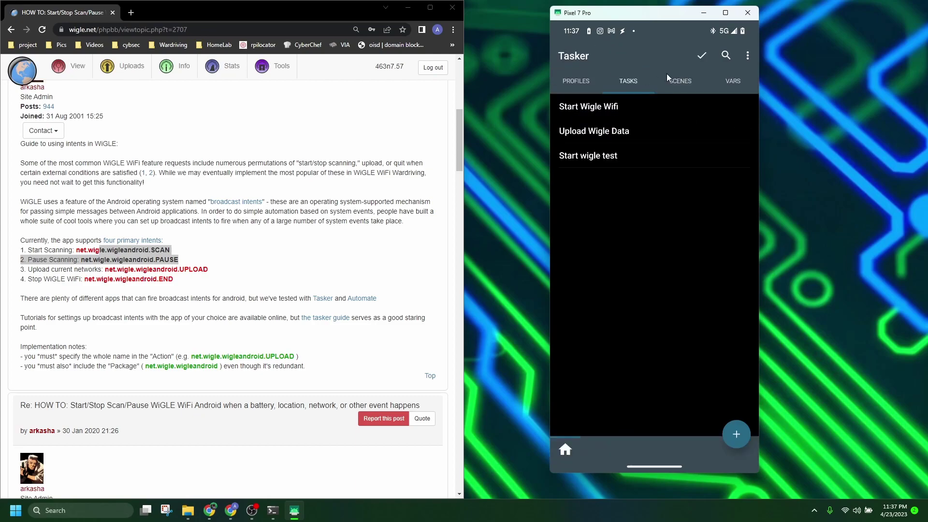
{"action": "right_click", "coordinate": [610, 163]}
{"action": "left_click", "coordinate": [579, 141]}
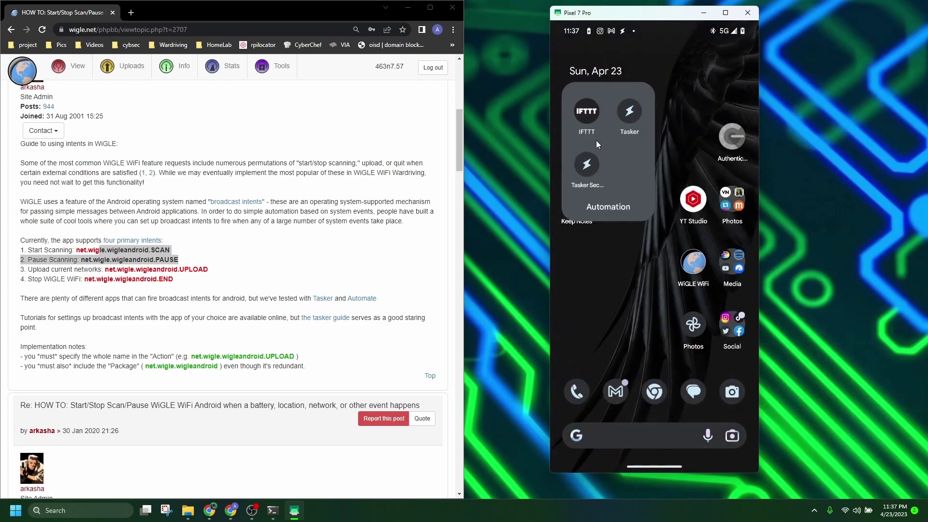
{"action": "left_click", "coordinate": [640, 114]}
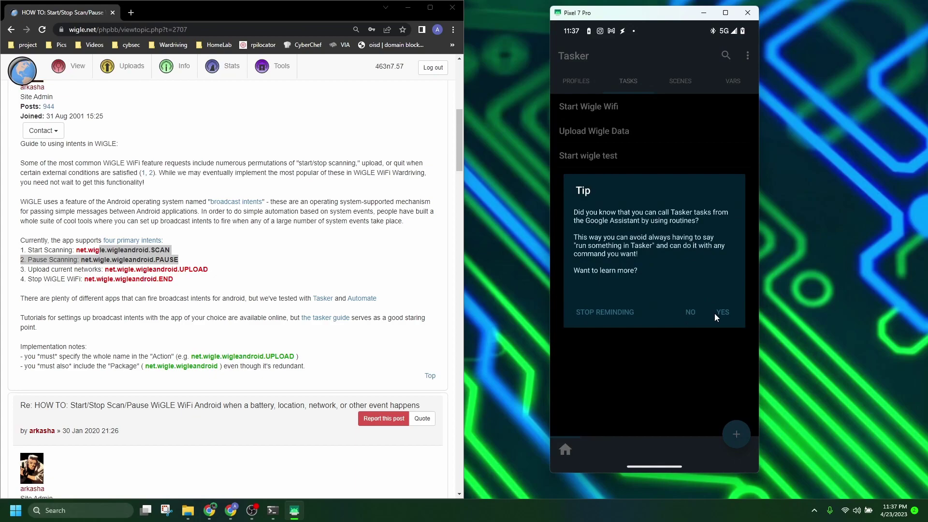
{"action": "left_click", "coordinate": [692, 314]}
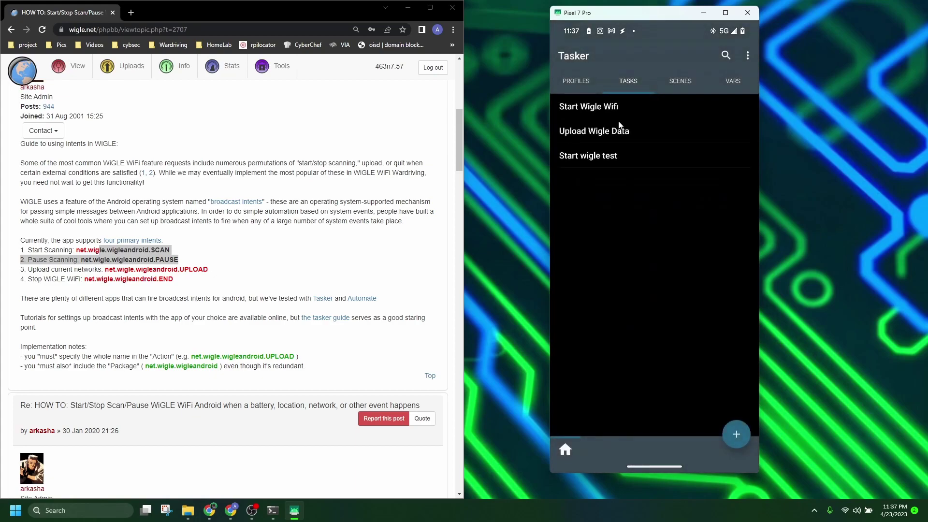
{"action": "left_click", "coordinate": [747, 57]}
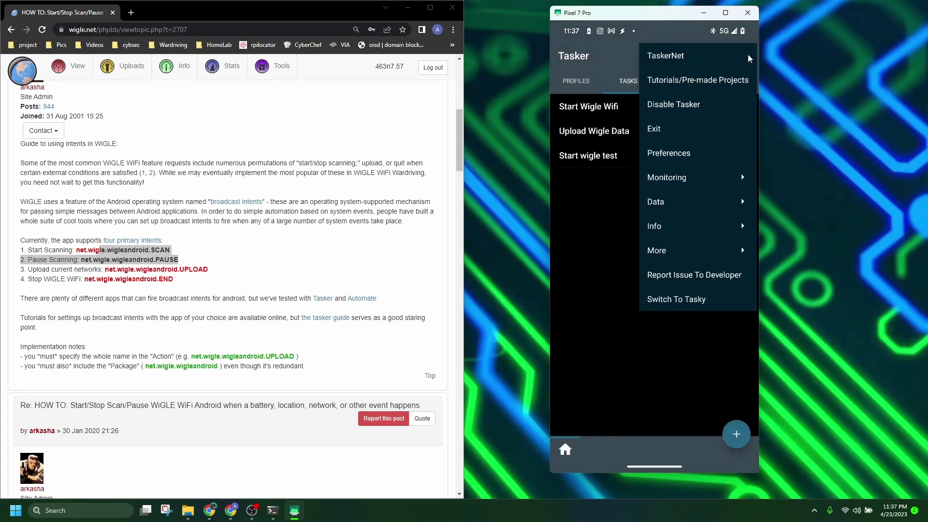
{"action": "left_click", "coordinate": [748, 57]}
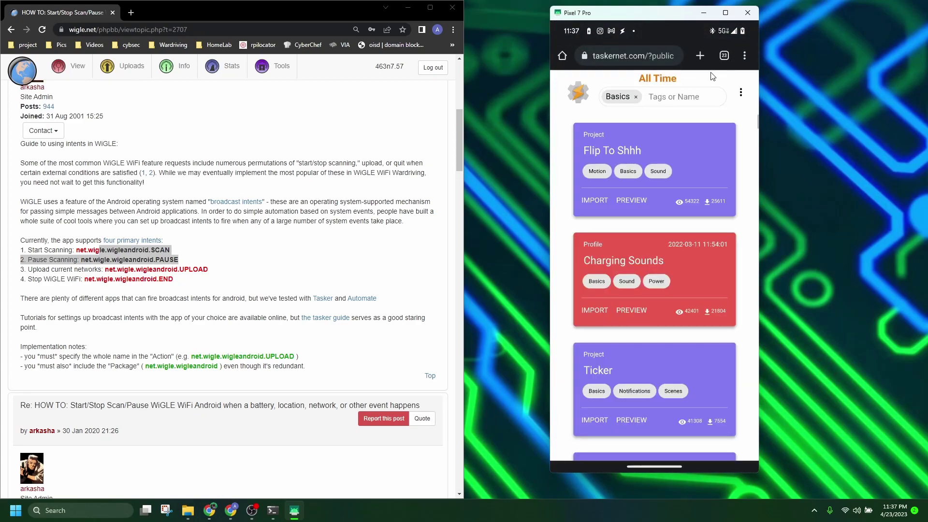
{"action": "right_click", "coordinate": [600, 122]}
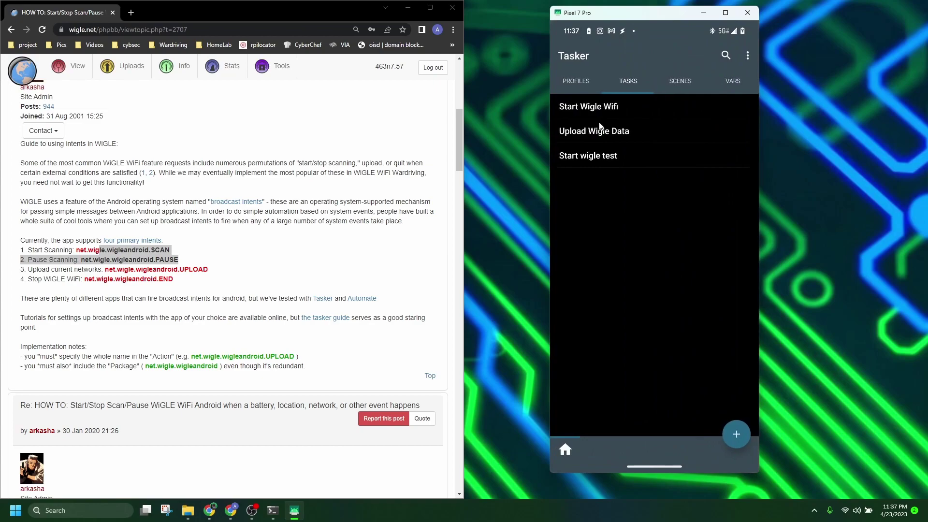
Enable Stop Wardriving and expand both Wardriving profiles to review their times and tasks.
{"action": "left_click", "coordinate": [577, 81]}
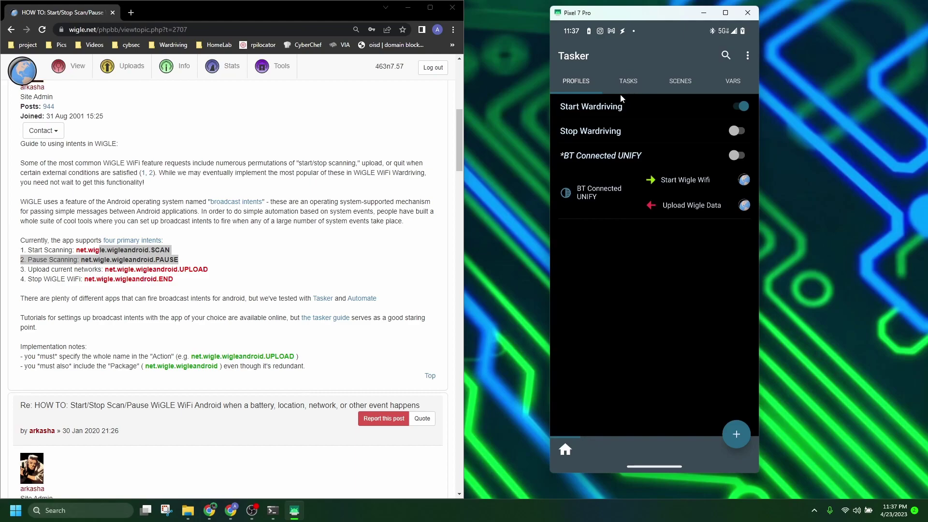
{"action": "left_click", "coordinate": [737, 131]}
{"action": "left_click", "coordinate": [588, 111]}
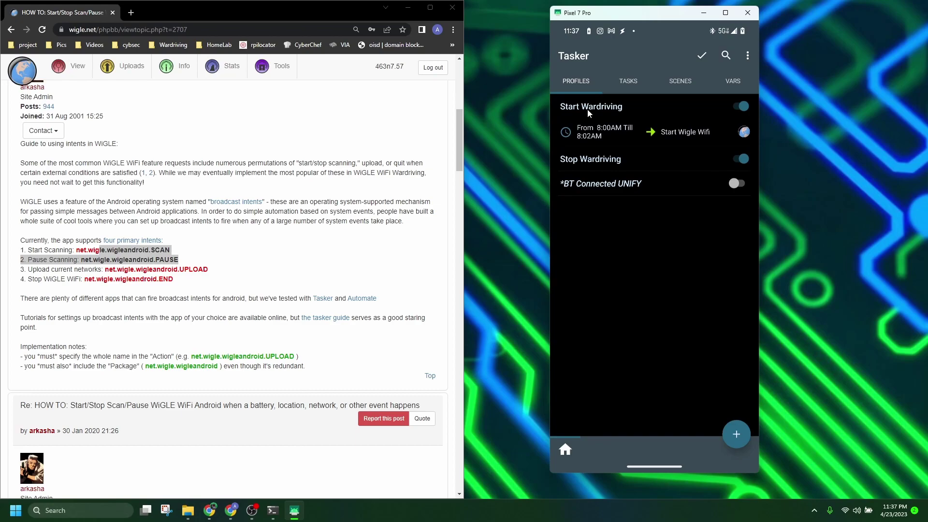
{"action": "left_click", "coordinate": [605, 160]}
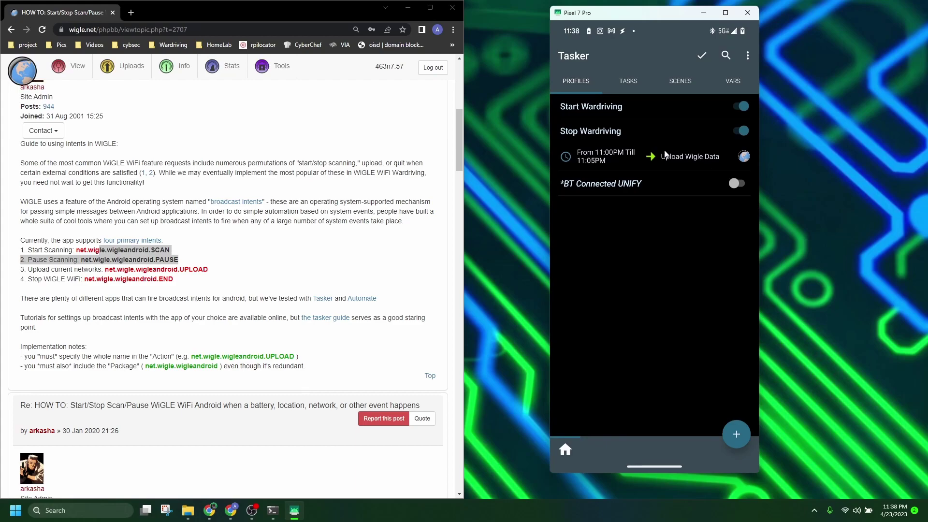
{"action": "left_click", "coordinate": [606, 110]}
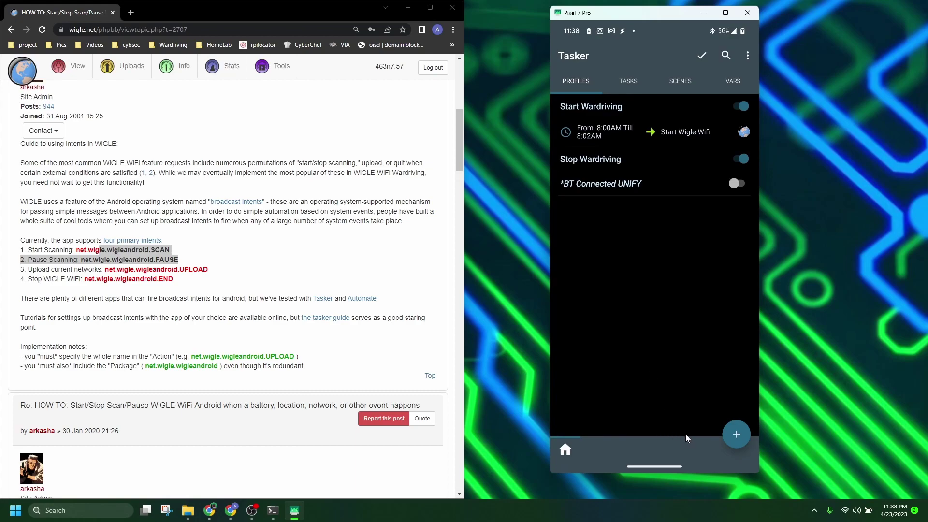
{"action": "left_click", "coordinate": [735, 437]}
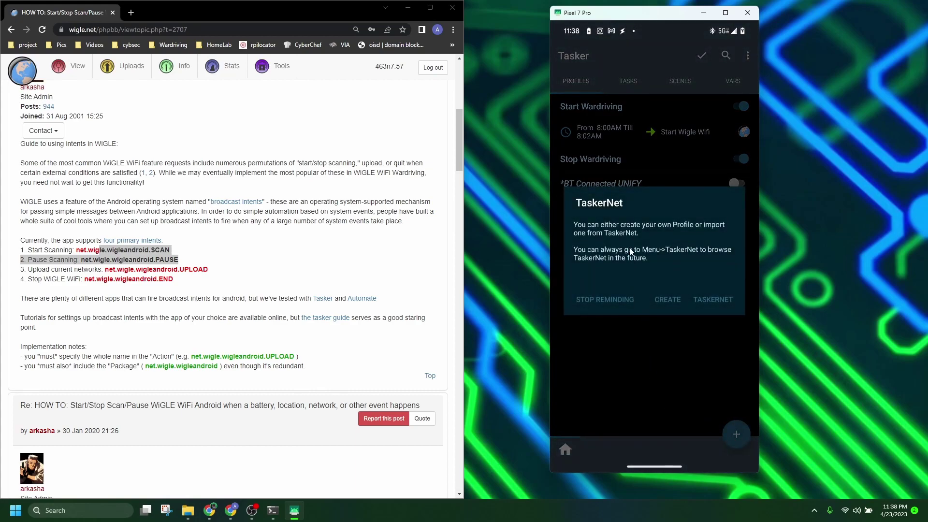
{"action": "left_click", "coordinate": [668, 300]}
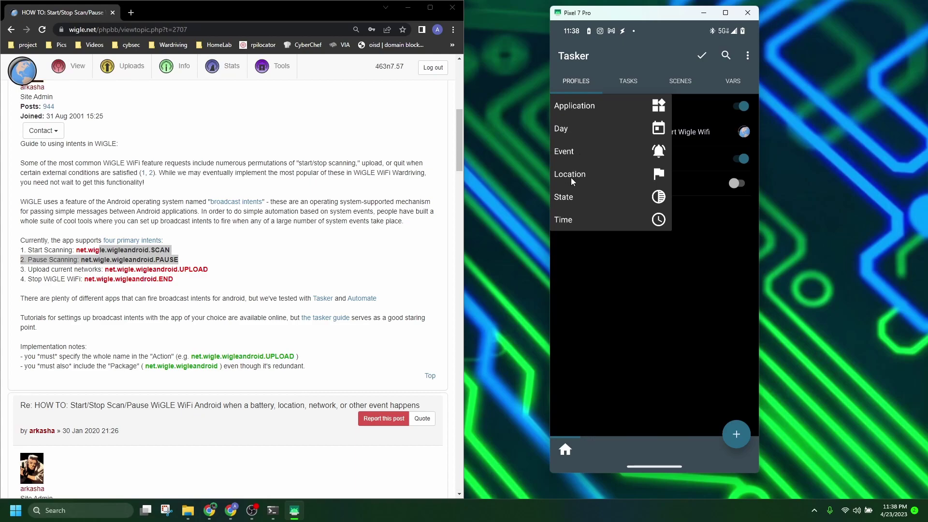
{"action": "left_click", "coordinate": [567, 220]}
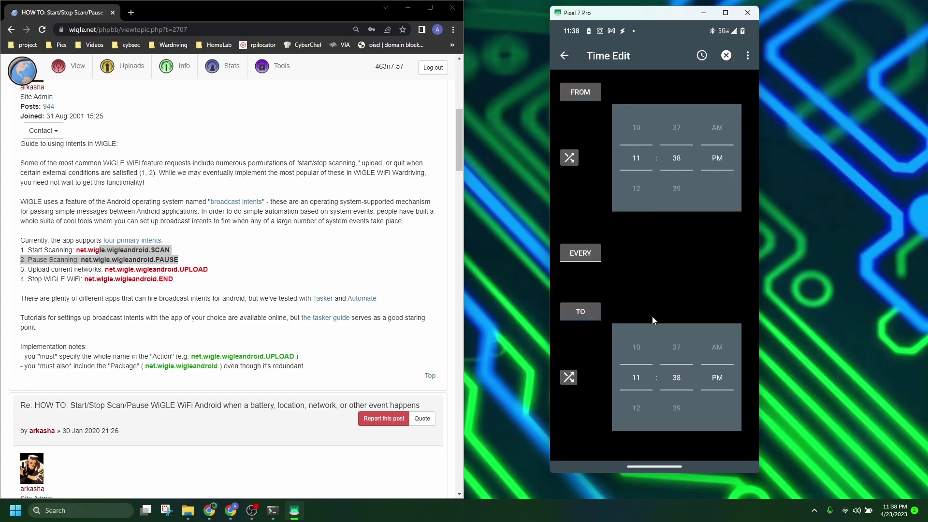
{"action": "left_click", "coordinate": [564, 55]}
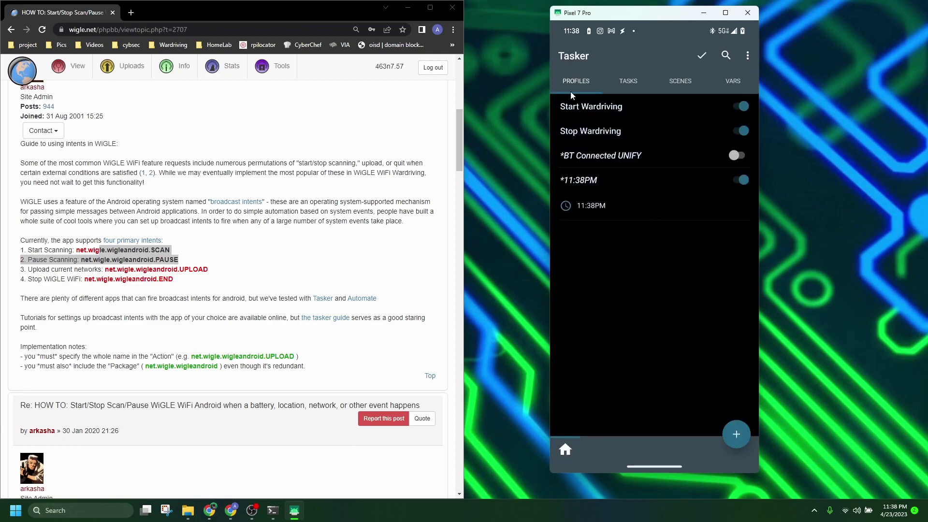
{"action": "left_click", "coordinate": [608, 327]}
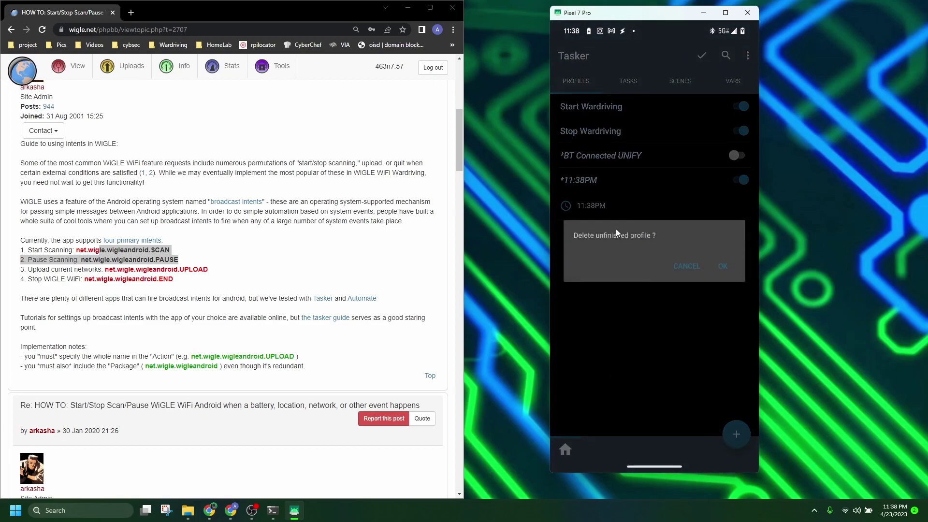
{"action": "left_click", "coordinate": [723, 266]}
{"action": "left_click", "coordinate": [590, 109]}
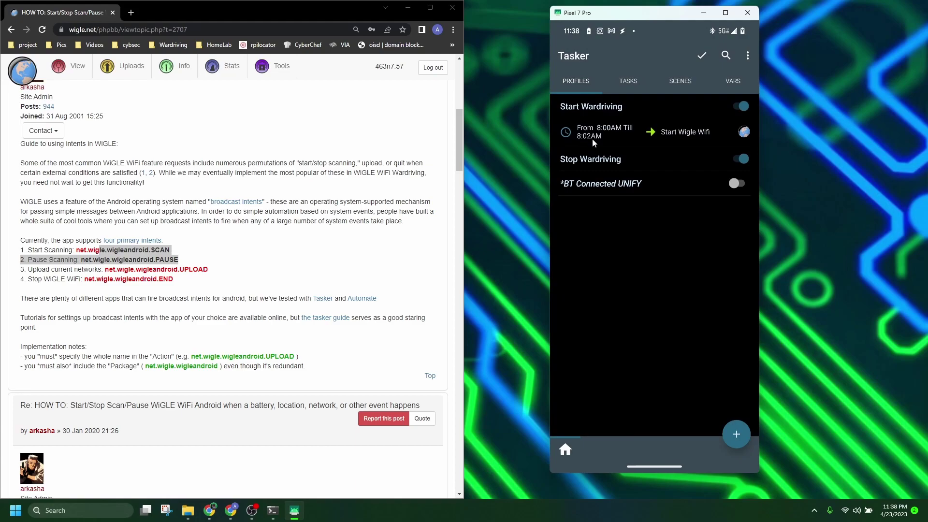
Expand Stop Wardriving and *BT Connected UNIFY to show their contexts and tasks.
{"action": "left_click", "coordinate": [608, 161]}
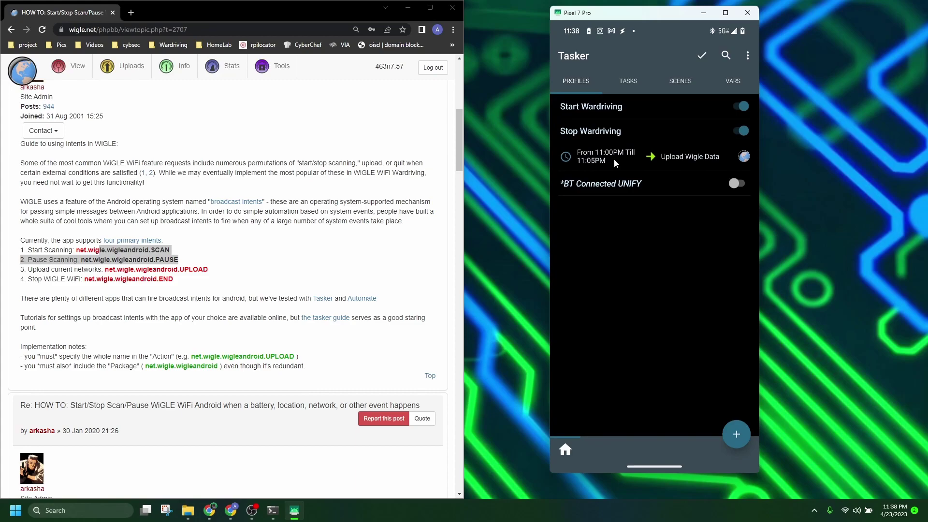
{"action": "left_click", "coordinate": [614, 190]}
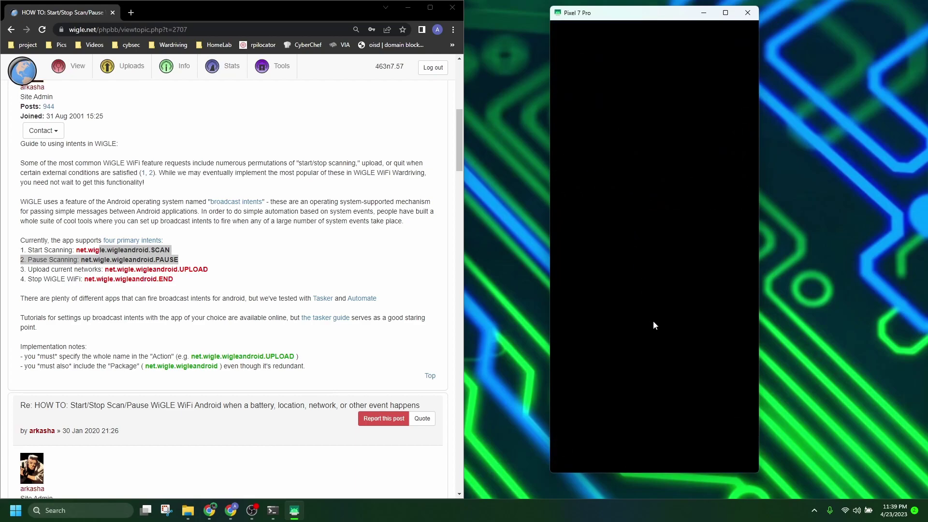
Start a new BT Connected state profile, skip choosing a task, and delete it unfinished.
{"action": "right_click", "coordinate": [652, 297]}
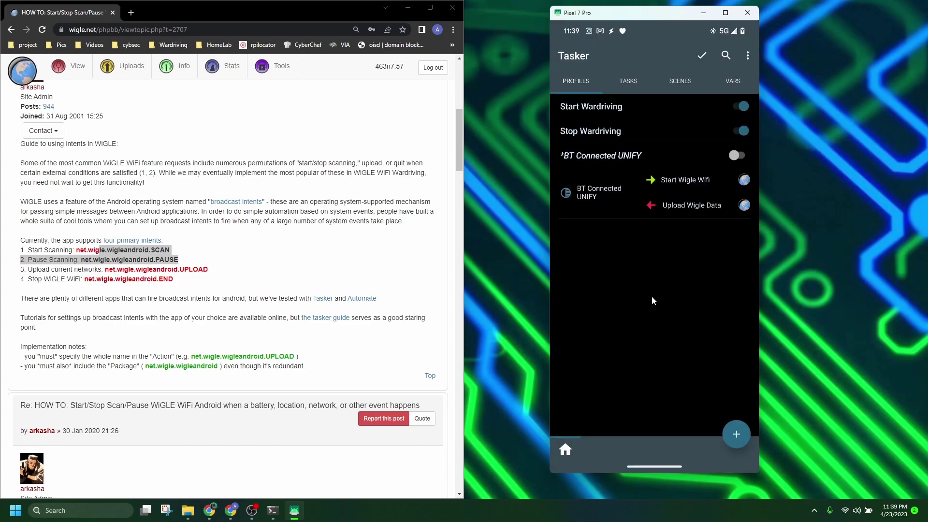
{"action": "left_click", "coordinate": [727, 431]}
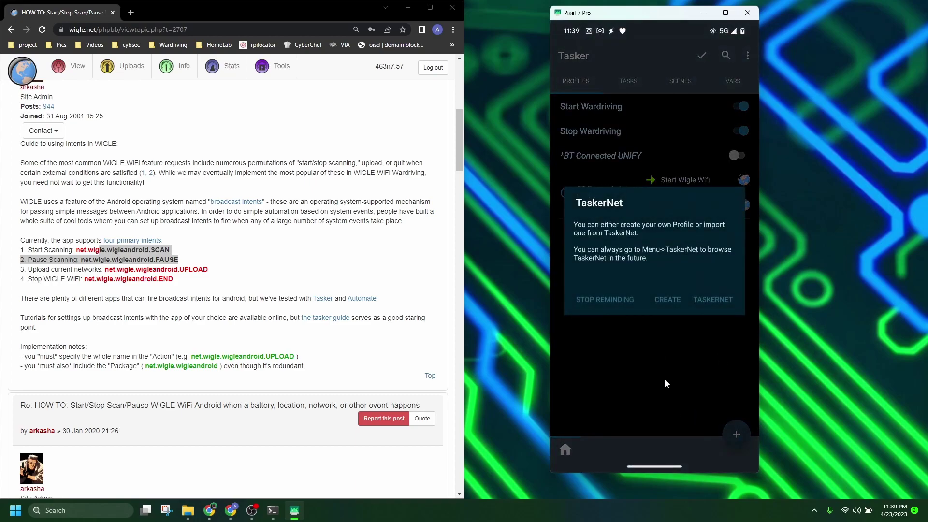
{"action": "left_click", "coordinate": [668, 308]}
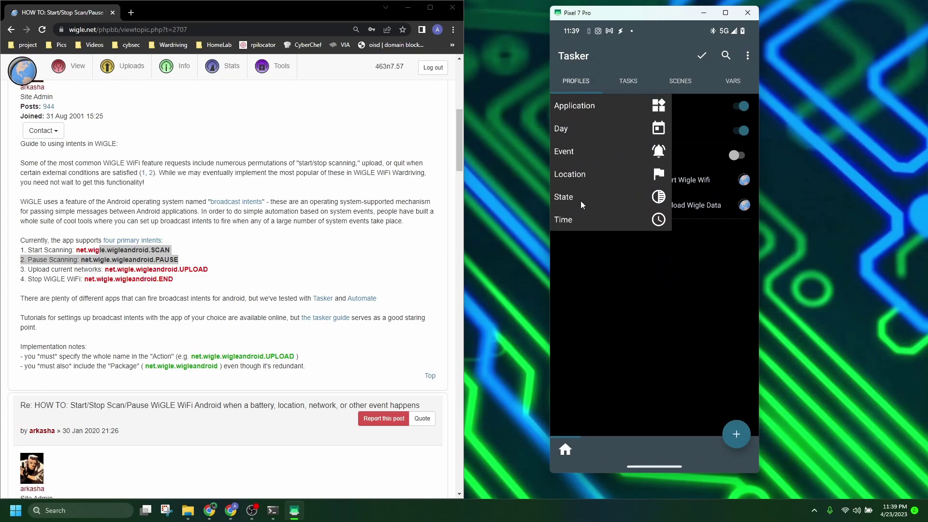
{"action": "left_click", "coordinate": [571, 196]}
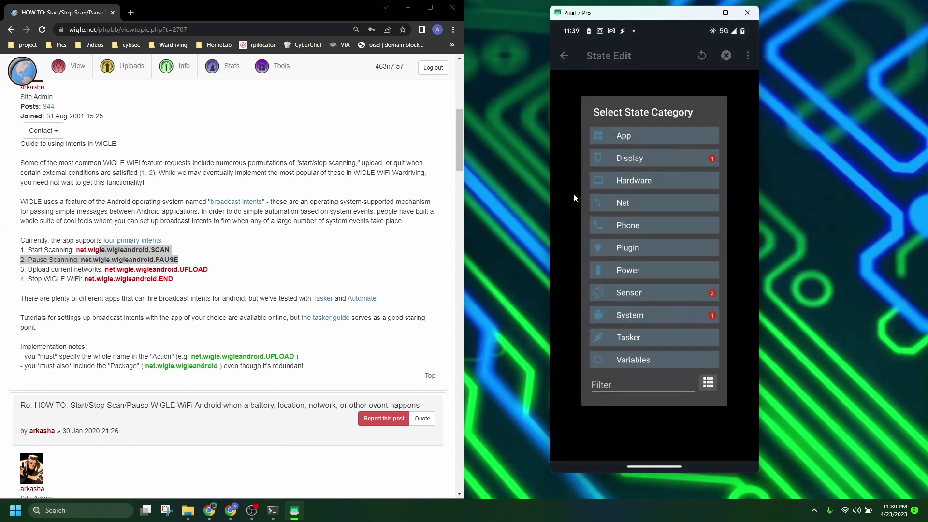
{"action": "left_click", "coordinate": [642, 203]}
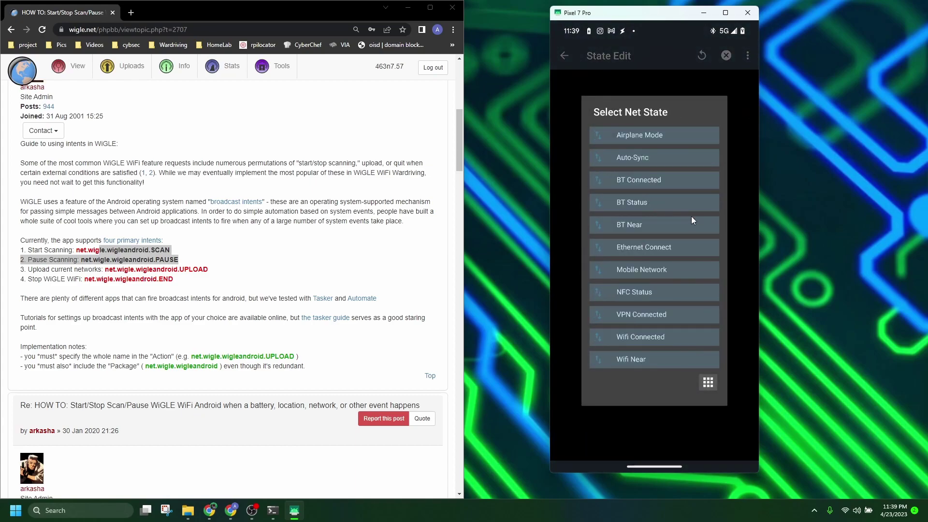
{"action": "left_click", "coordinate": [642, 180]}
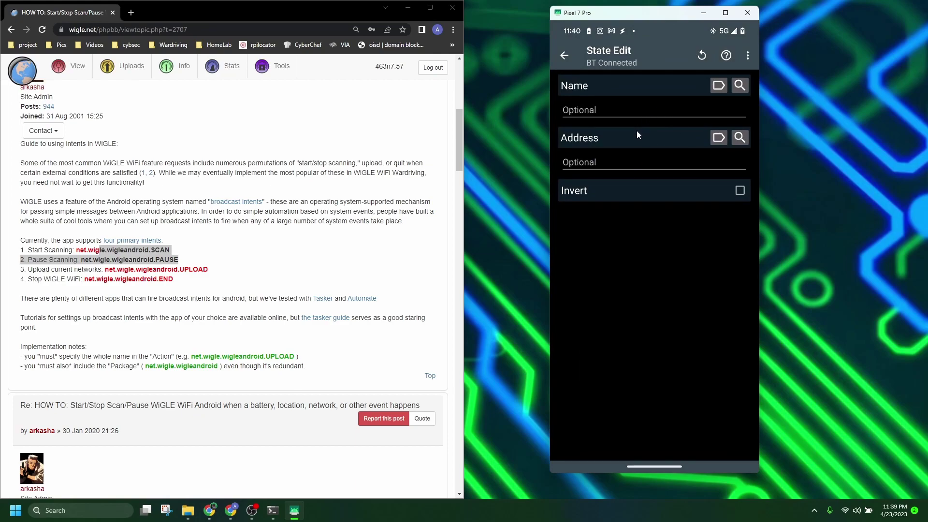
{"action": "left_click", "coordinate": [740, 85]}
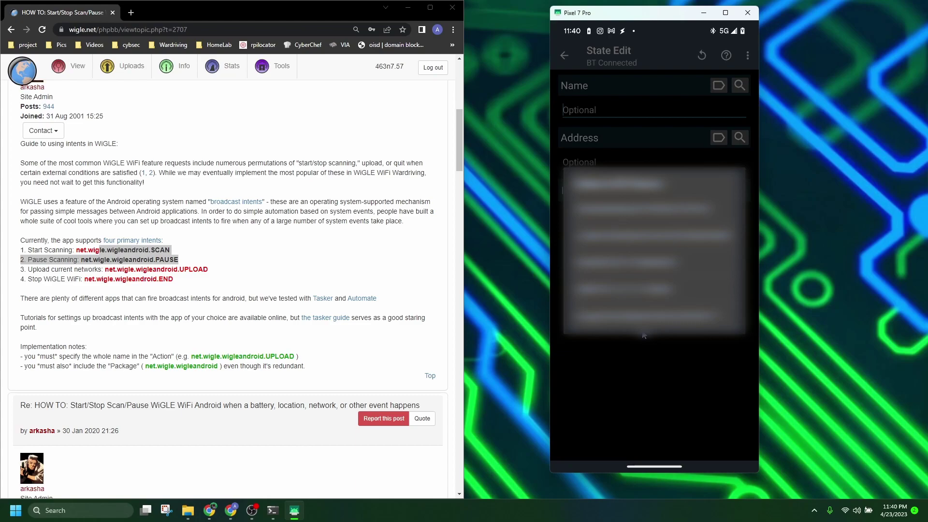
{"action": "left_click", "coordinate": [644, 335]}
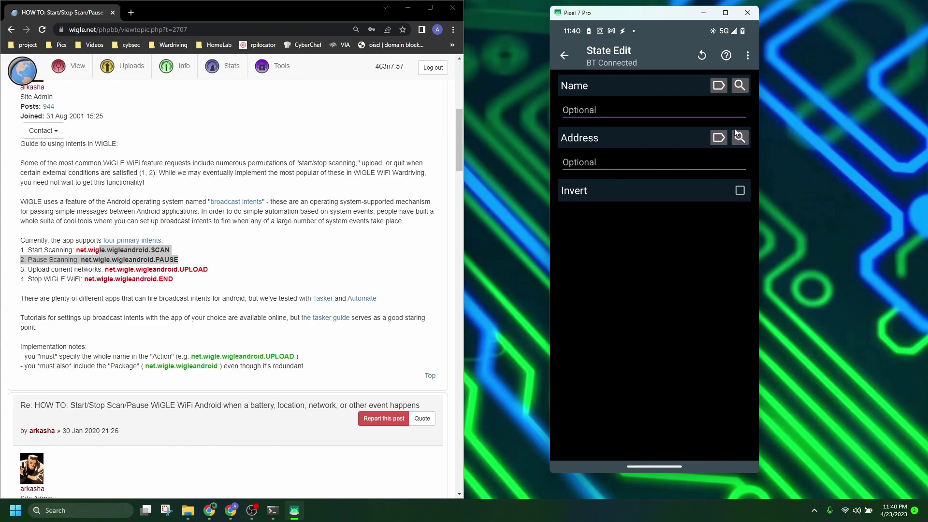
{"action": "left_click", "coordinate": [565, 55]}
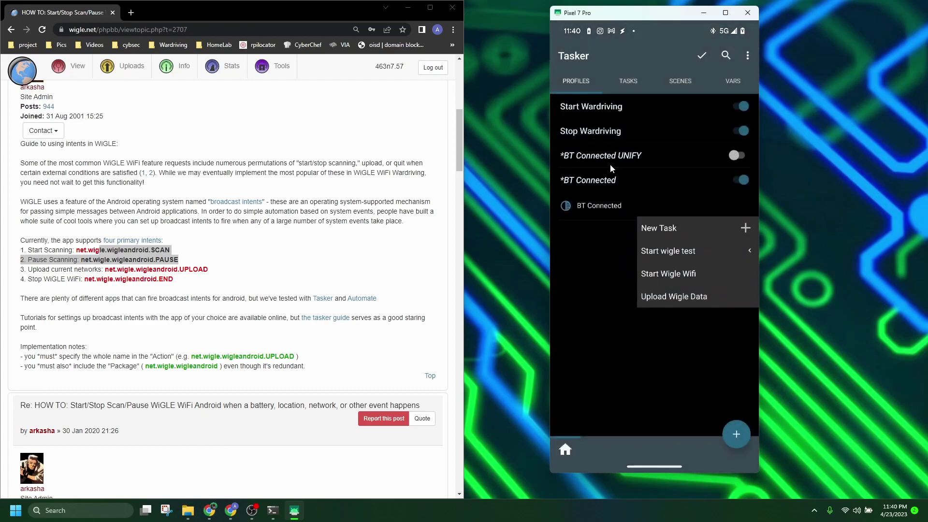
{"action": "left_click", "coordinate": [652, 359]}
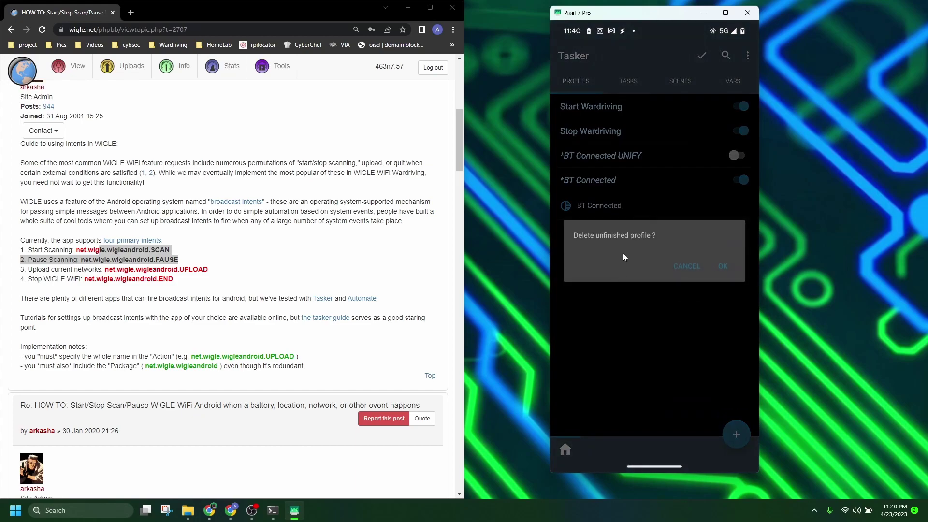
{"action": "left_click", "coordinate": [726, 266]}
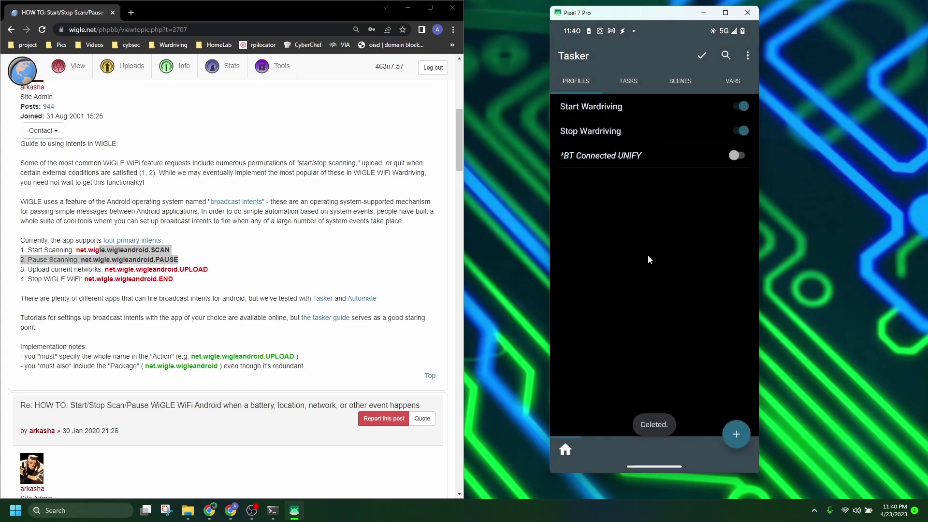
Review the Start Wigle Wifi task under *BT Connected UNIFY.
{"action": "left_click", "coordinate": [614, 158]}
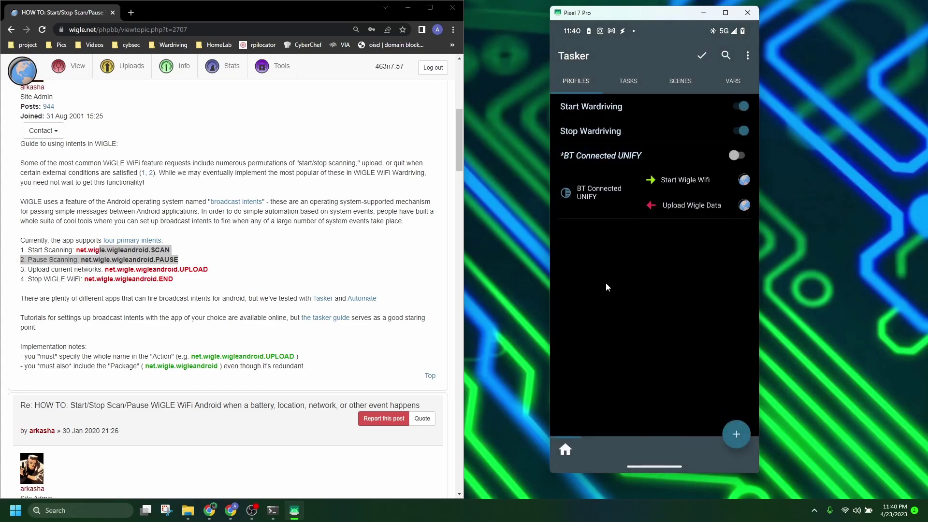
{"action": "left_click", "coordinate": [671, 181]}
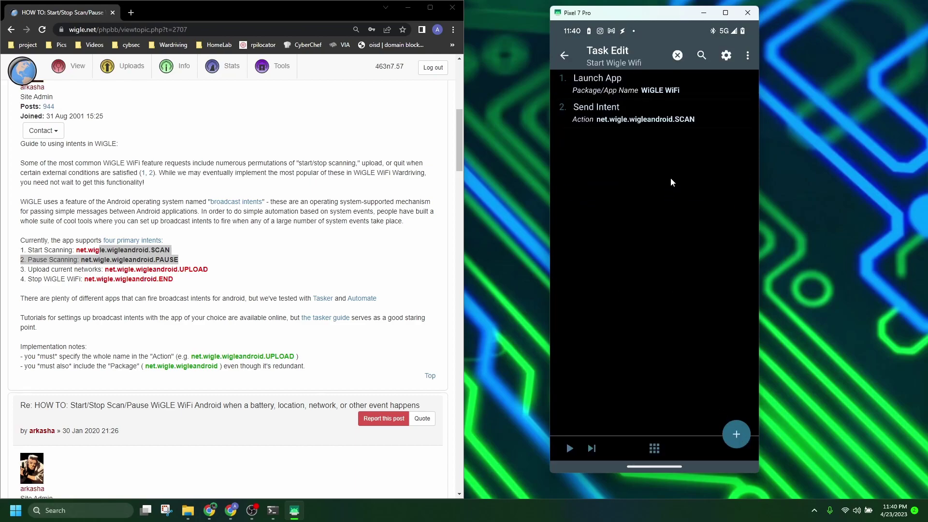
{"action": "left_click", "coordinate": [559, 57]}
Create a profile on the Net > BT Connected state that runs Start wigle test.
{"action": "left_click", "coordinate": [722, 299]}
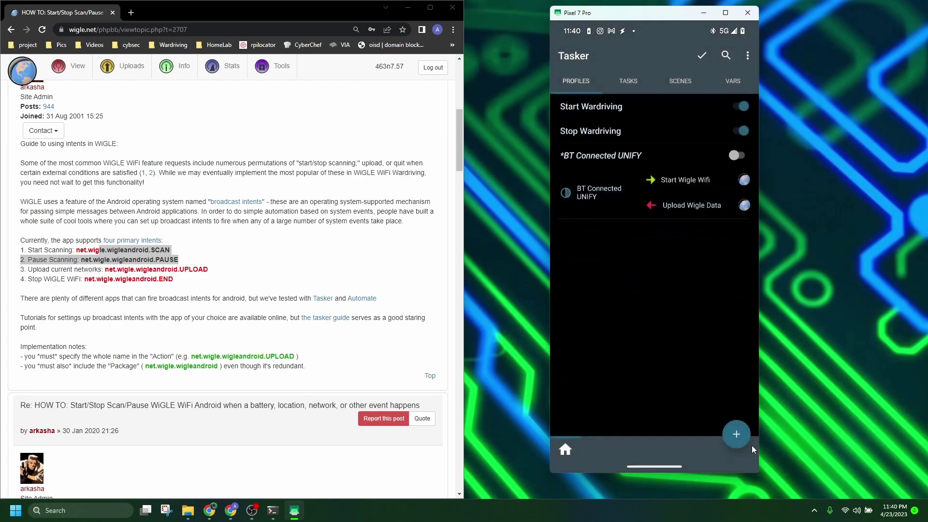
{"action": "left_click", "coordinate": [736, 435]}
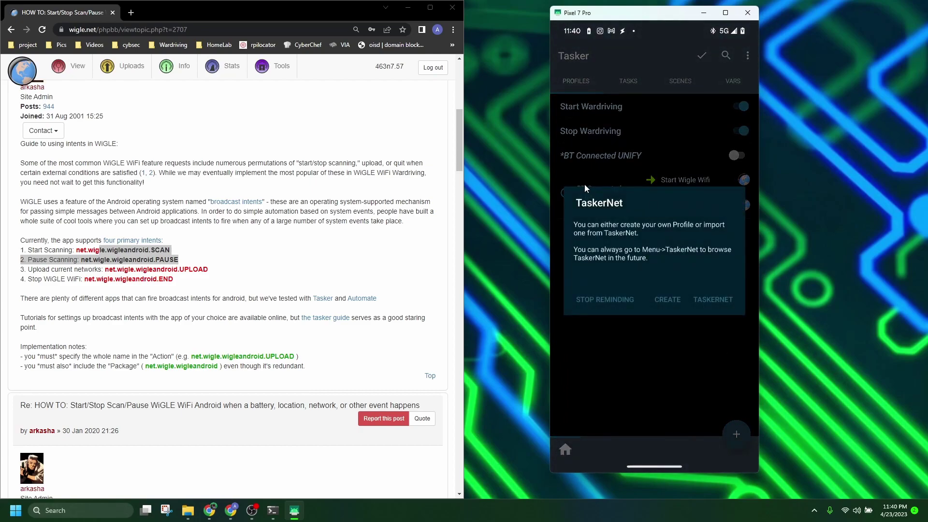
{"action": "left_click", "coordinate": [666, 300]}
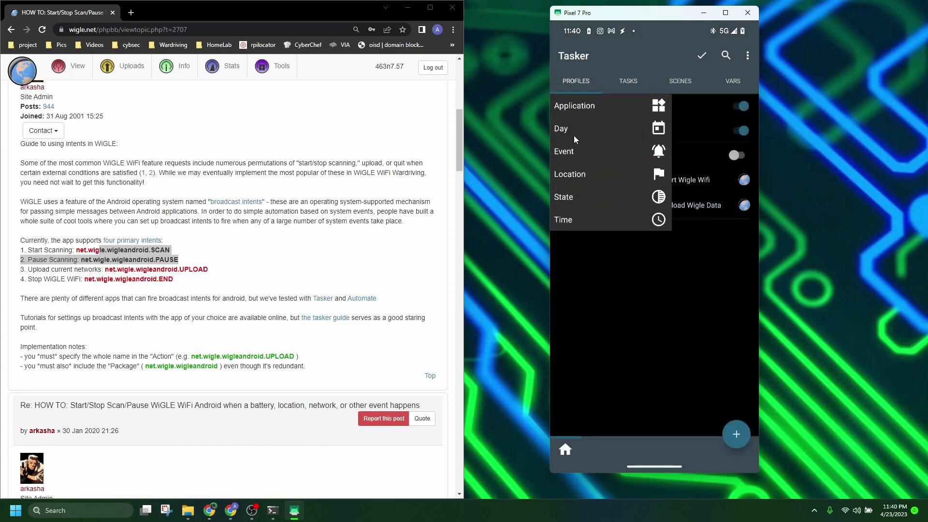
{"action": "left_click", "coordinate": [573, 197]}
{"action": "left_click", "coordinate": [625, 201]}
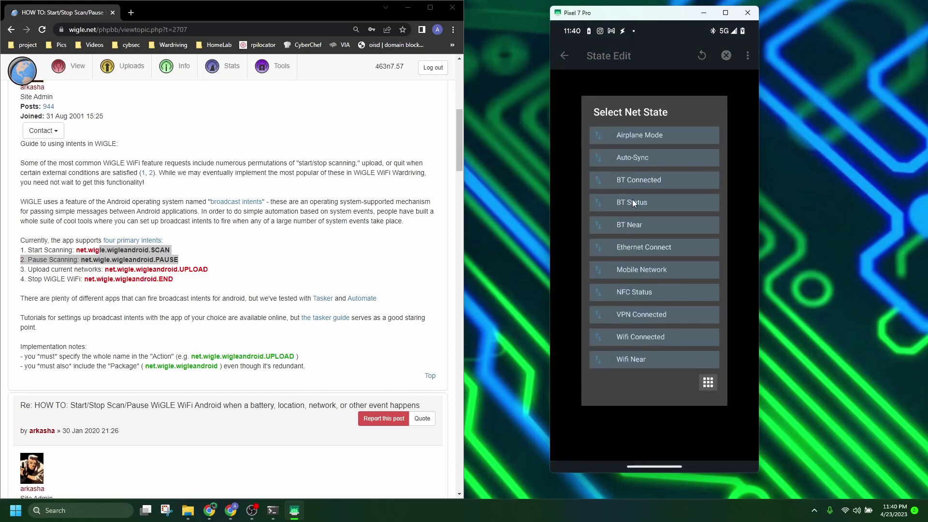
{"action": "left_click", "coordinate": [637, 183]}
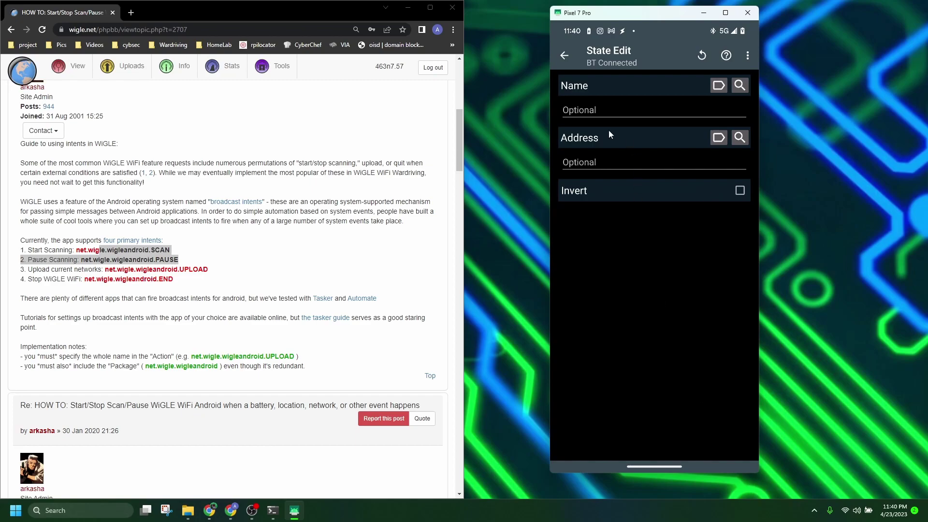
{"action": "left_click", "coordinate": [563, 57]}
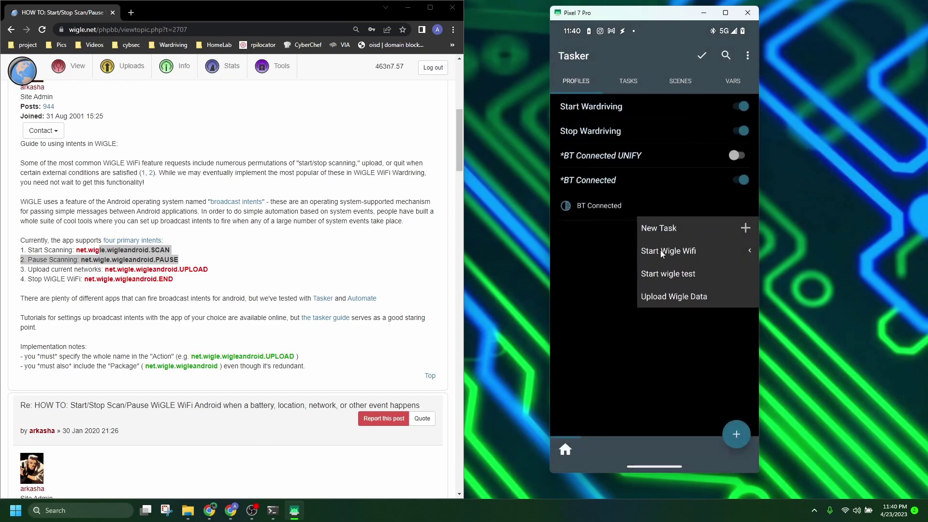
{"action": "left_click", "coordinate": [674, 275]}
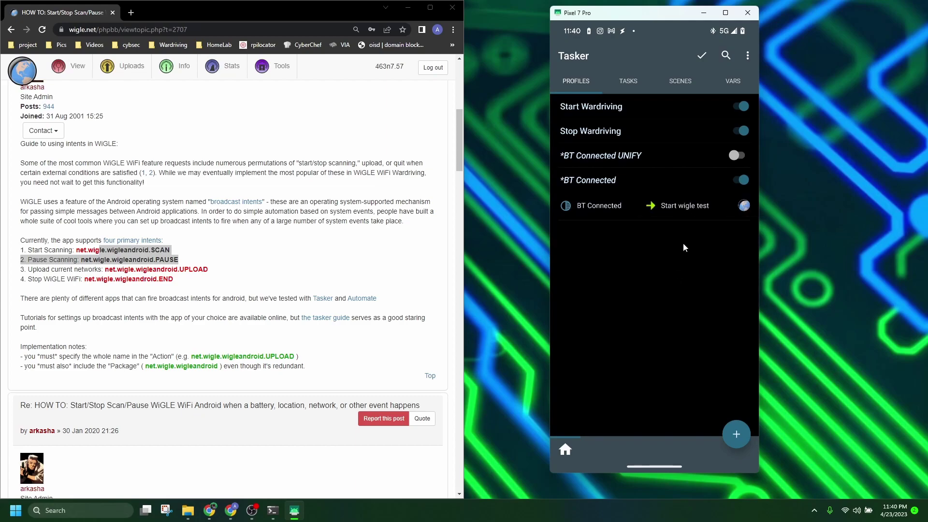
Add Upload Wigle Data as the *BT Connected profile's exit task.
{"action": "left_click", "coordinate": [748, 55]}
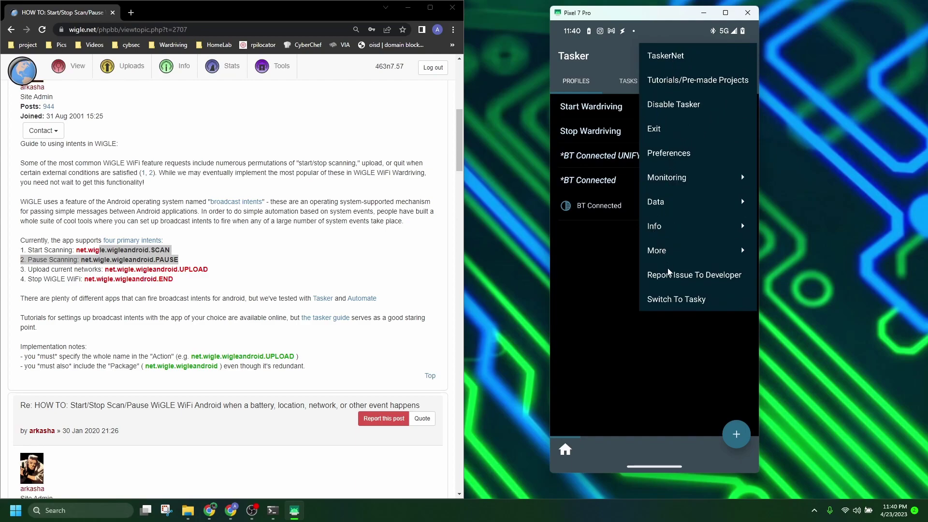
{"action": "left_click", "coordinate": [665, 250]}
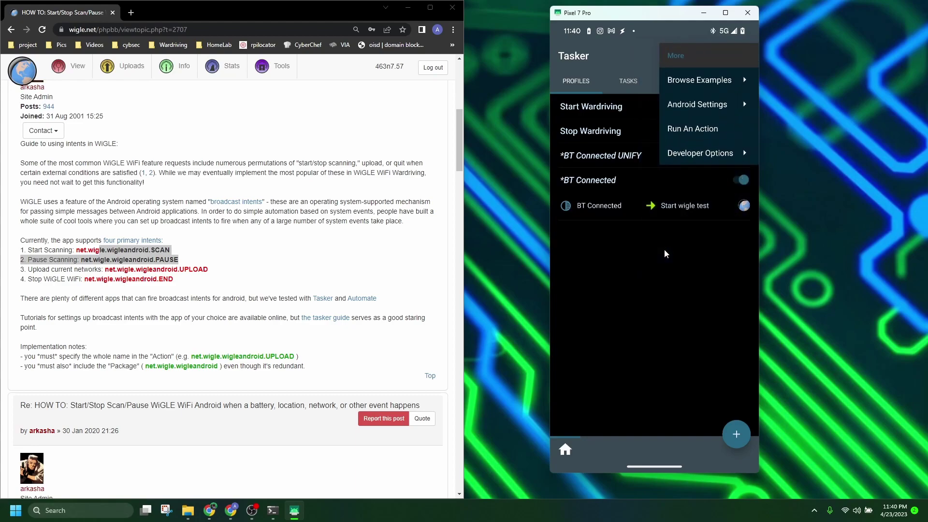
{"action": "left_click", "coordinate": [616, 212]}
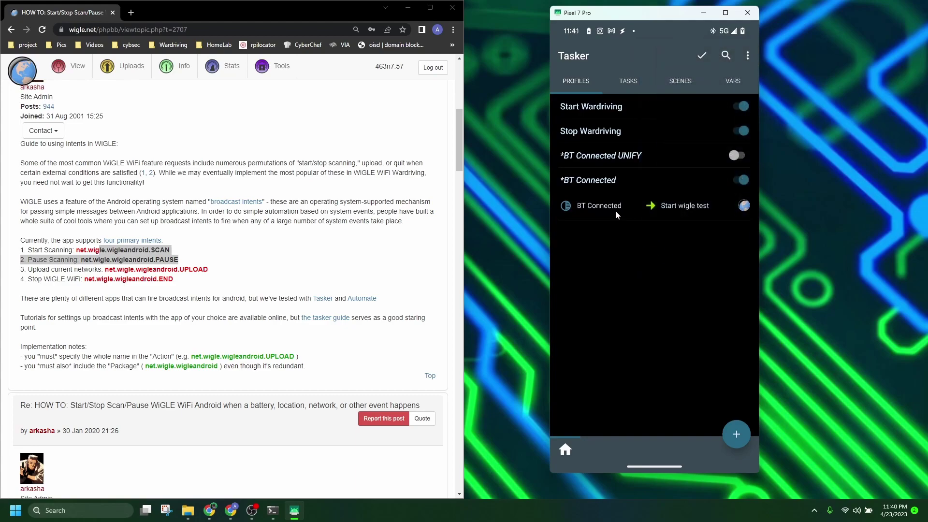
{"action": "left_click", "coordinate": [676, 212]}
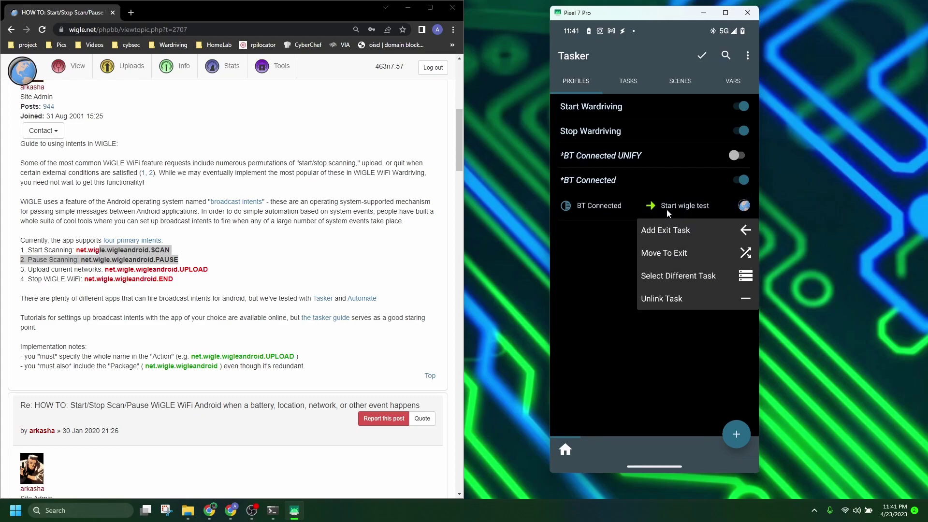
{"action": "left_click", "coordinate": [686, 233]}
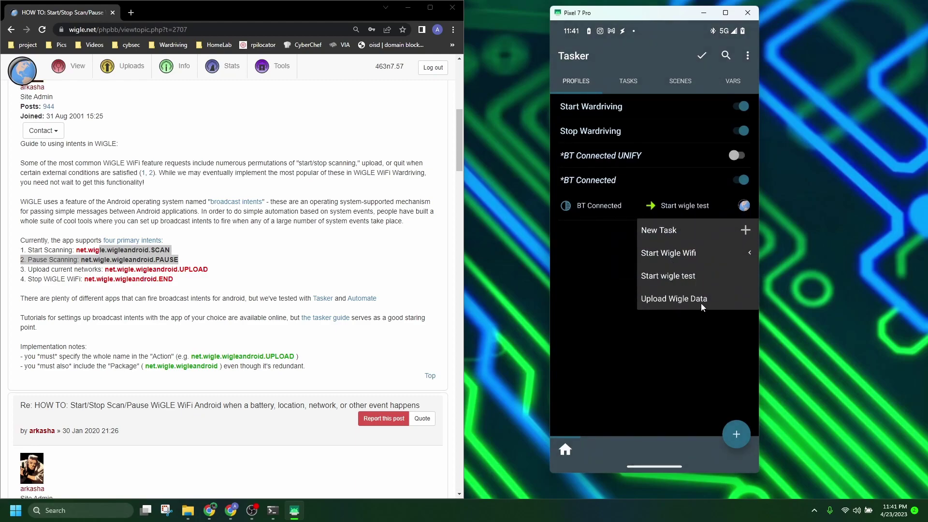
{"action": "left_click", "coordinate": [684, 301]}
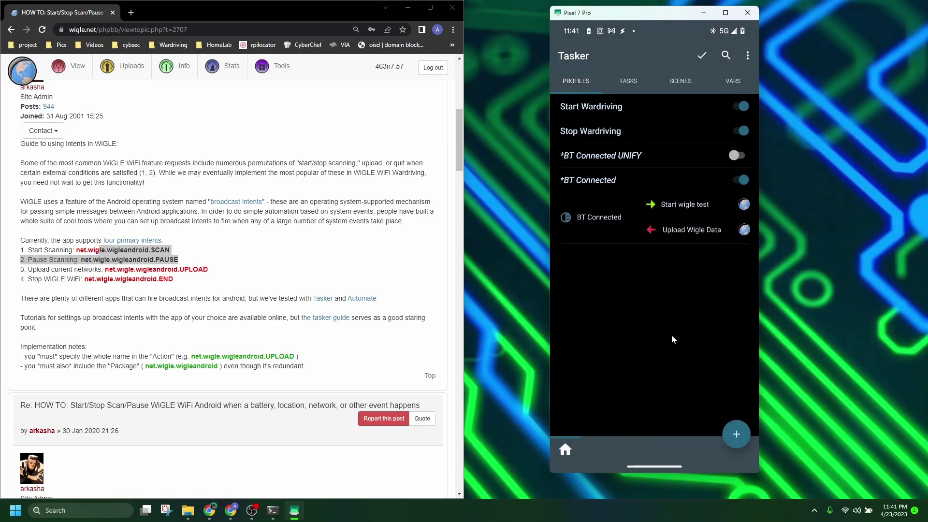